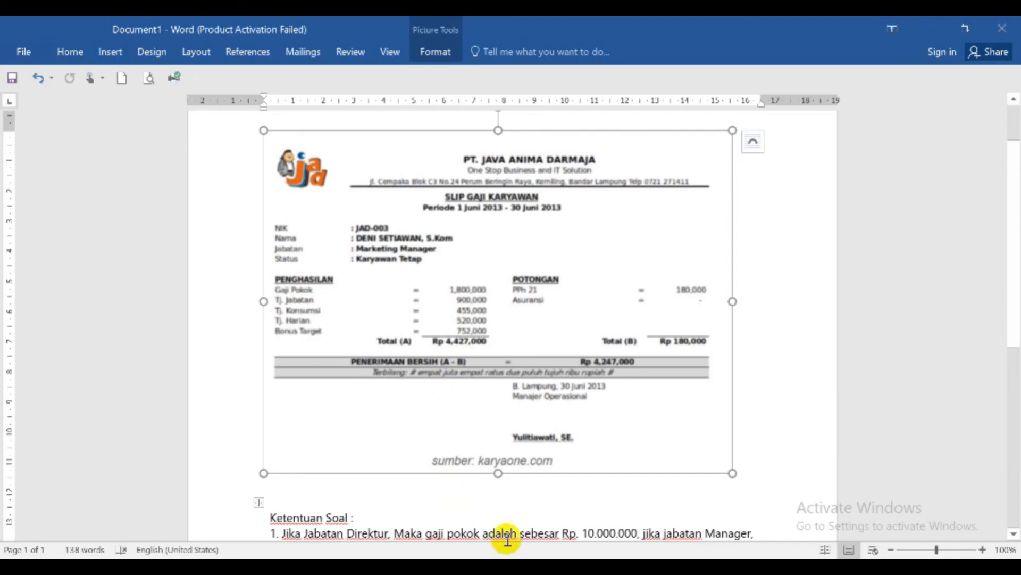
# - Switch to the LK EXCEL workbook in Excel and bring the salary table and its Ketentuan Soal rules into view
pyautogui.moveTo(595, 567)
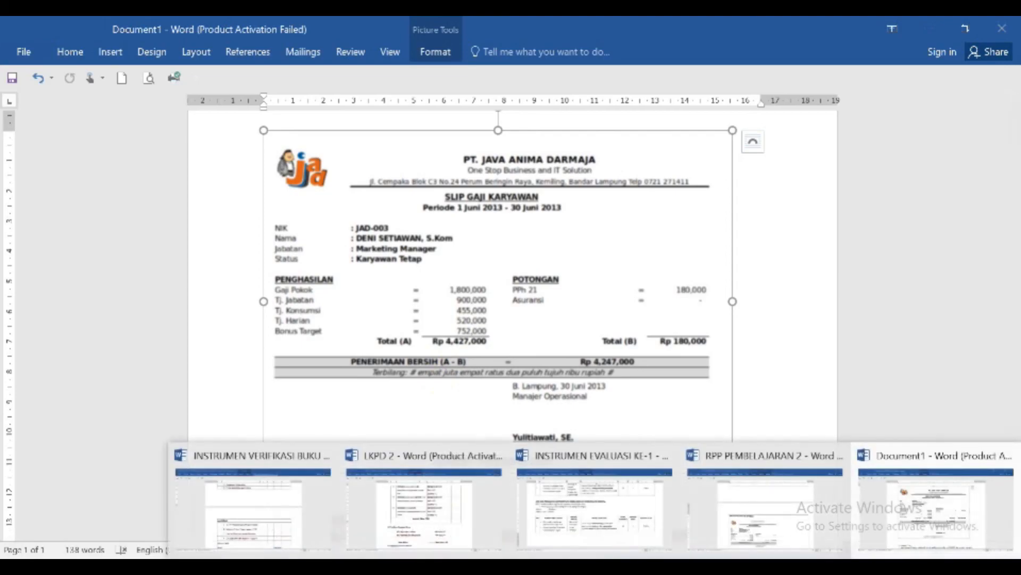
pyautogui.moveTo(638, 567)
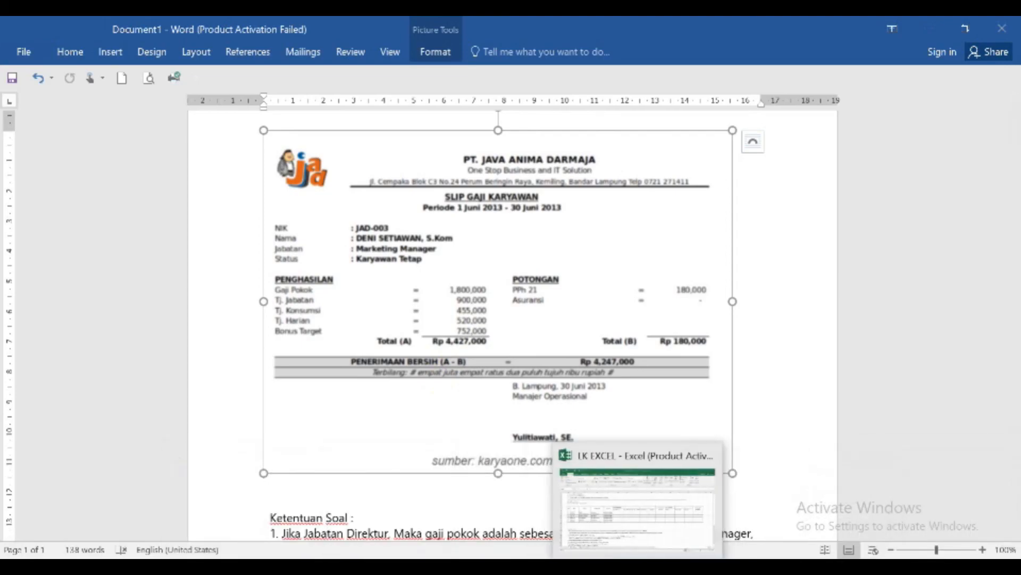
pyautogui.click(638, 519)
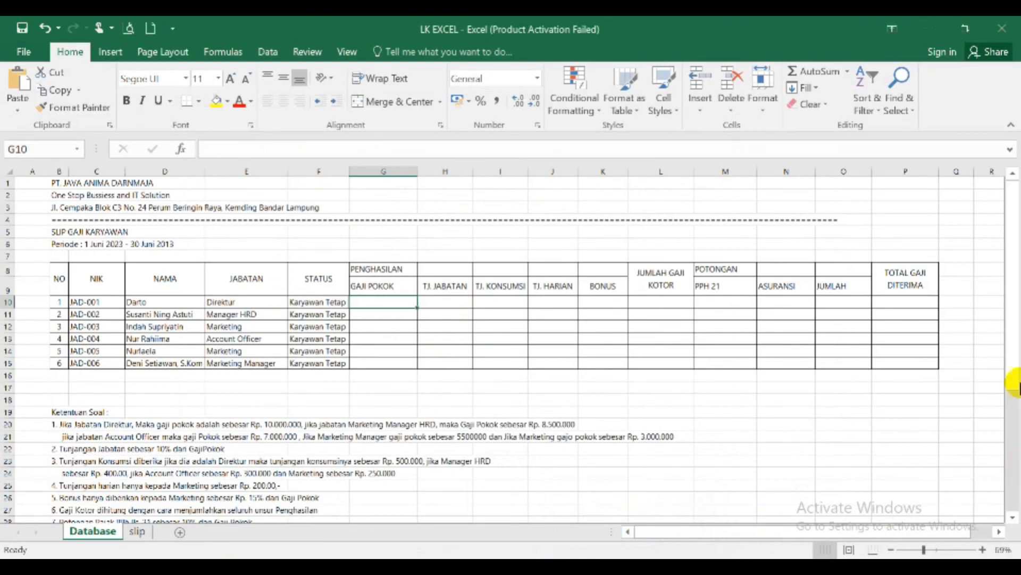
pyautogui.moveTo(1011, 324)
pyautogui.mouseDown()
pyautogui.moveTo(1014, 370)
pyautogui.moveTo(1014, 338)
pyautogui.mouseUp()
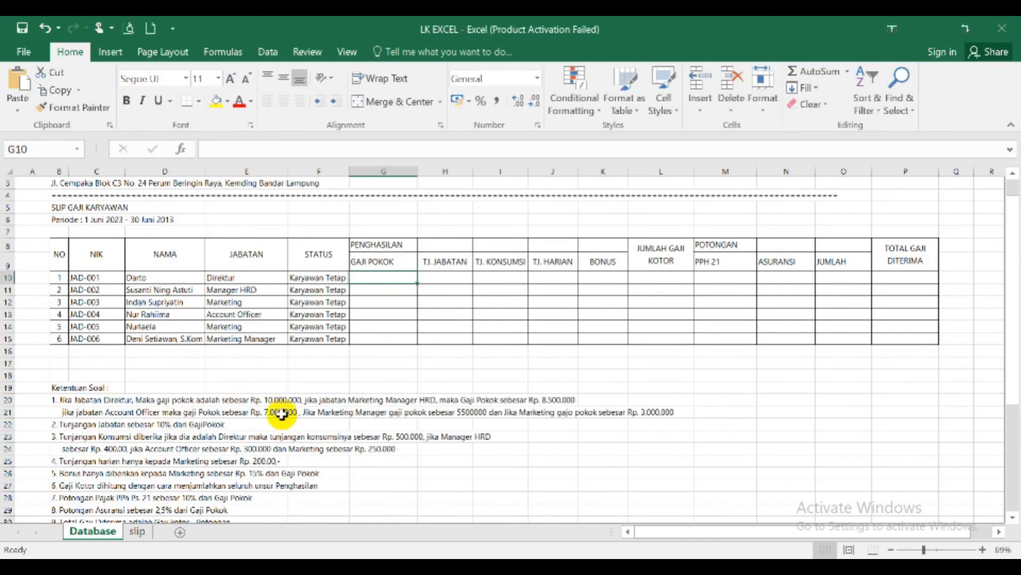
# - Remove the word "Marketing" before "Manager HRD" in the first salary rule in cell B20
pyautogui.click(96, 401)
pyautogui.click(55, 400)
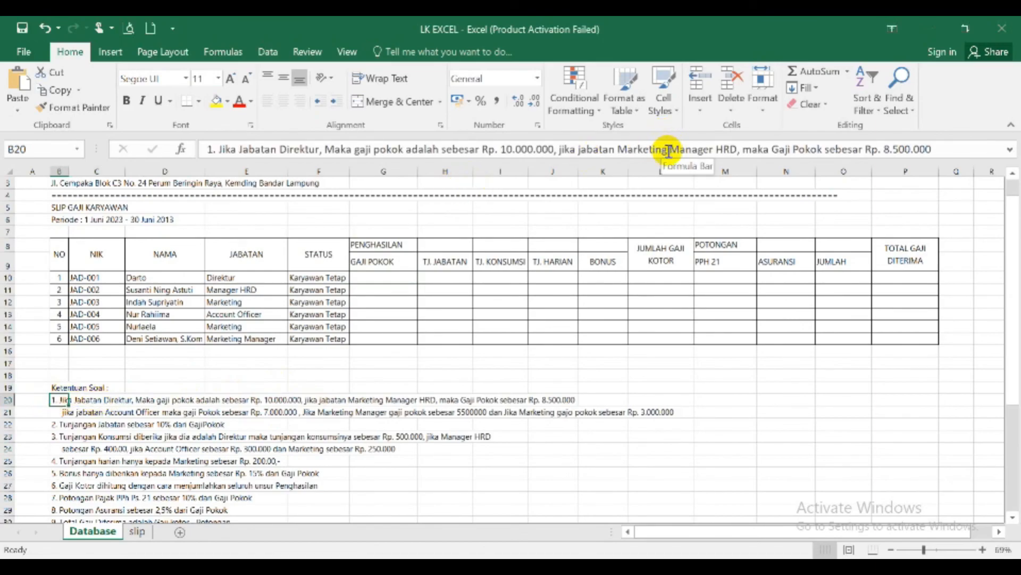
pyautogui.doubleClick(619, 149)
pyautogui.press('Delete')
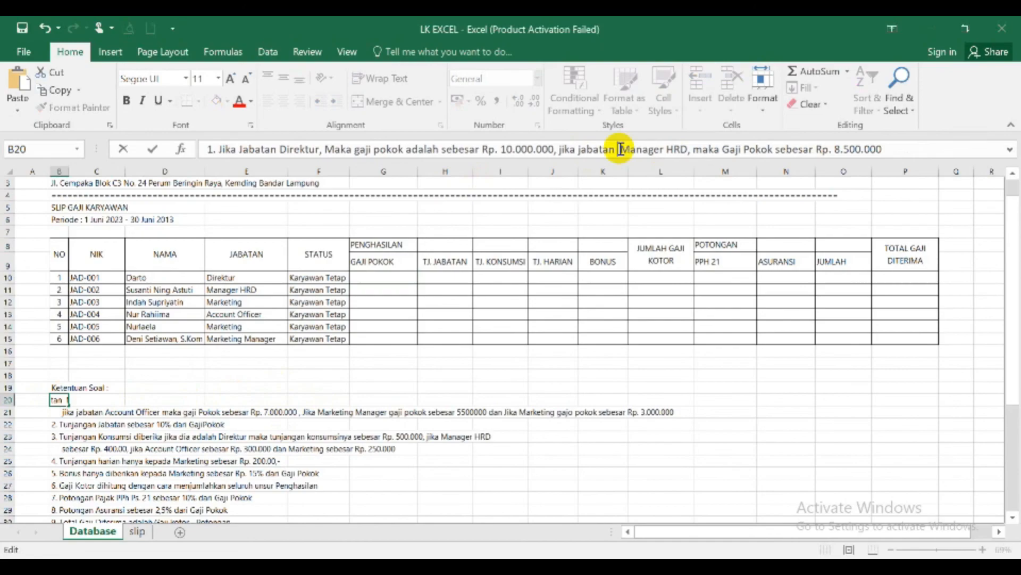
pyautogui.press('Return')
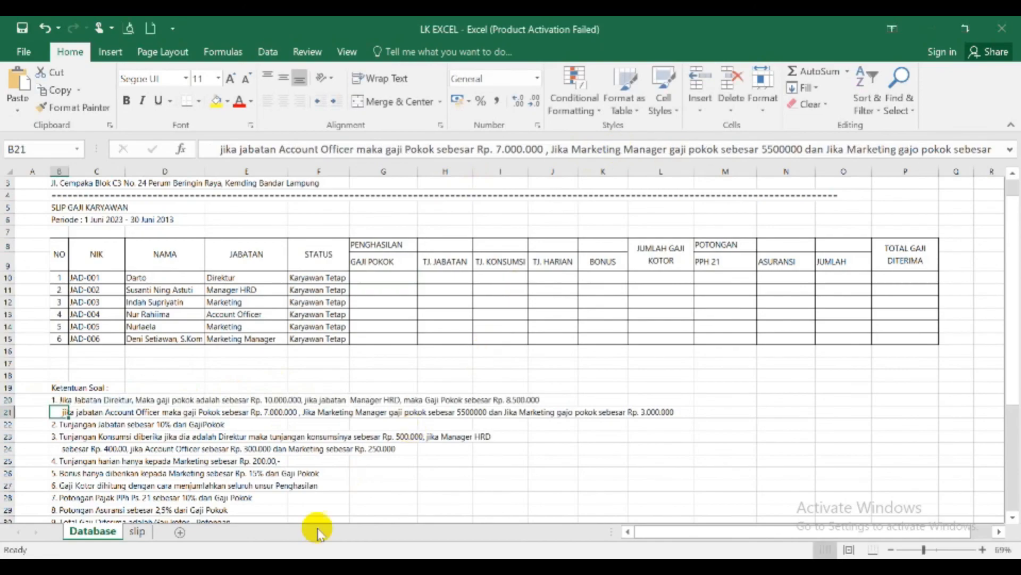
# - Copy the text of the nested IF formula for GAJI POKOK from cell F6 of the slip sheet
pyautogui.click(384, 282)
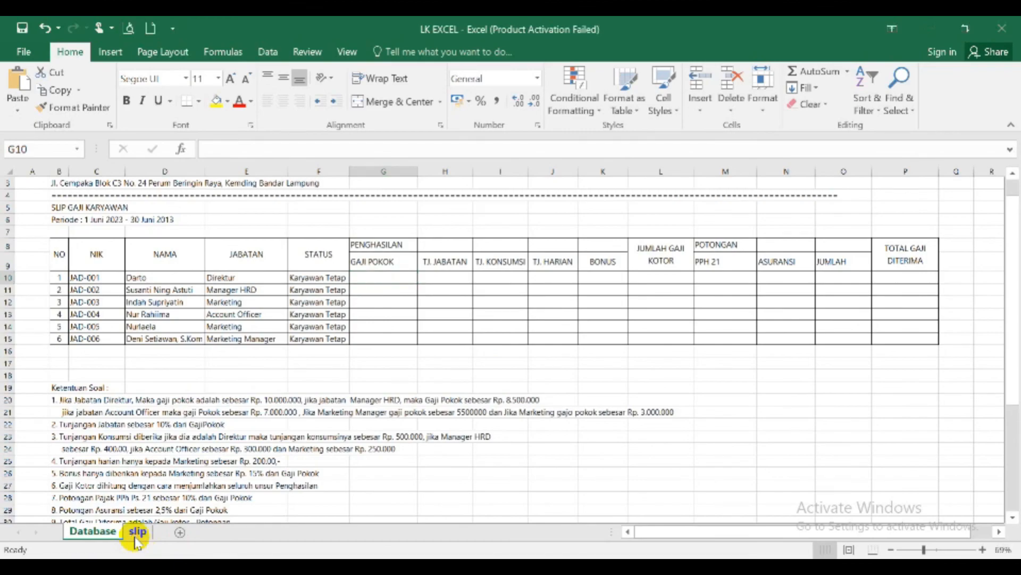
pyautogui.click(136, 535)
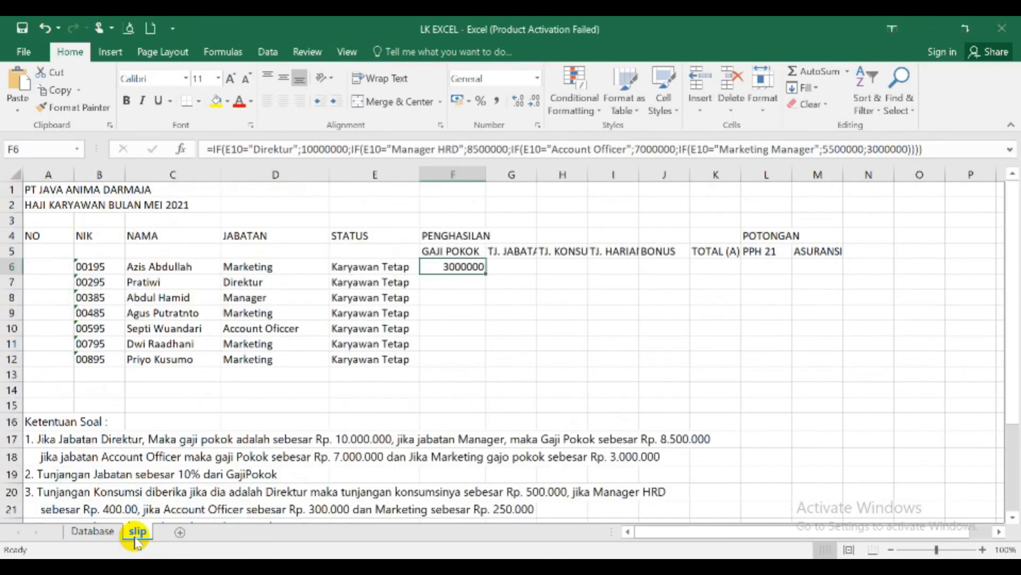
pyautogui.click(211, 155)
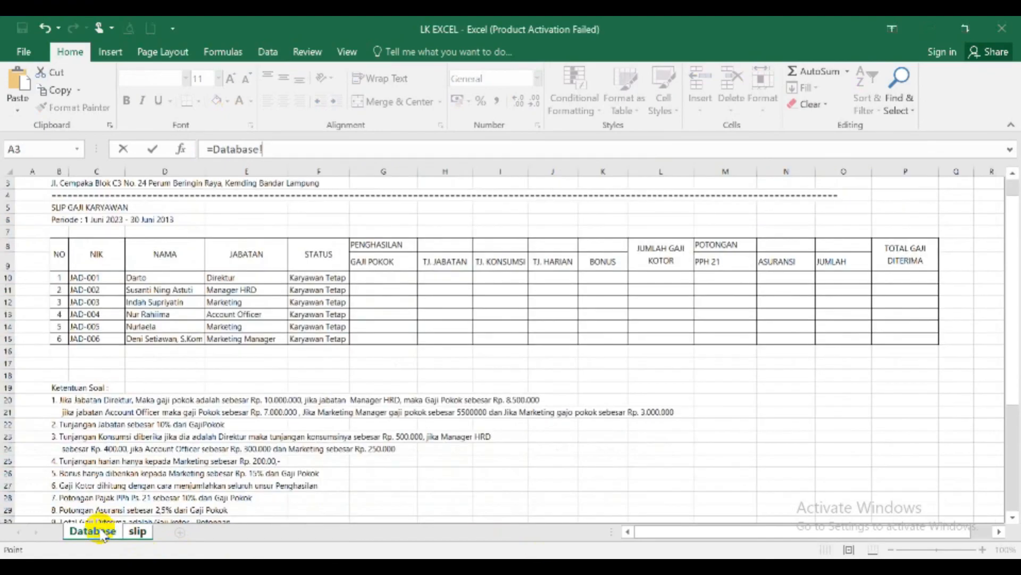
pyautogui.click(277, 152)
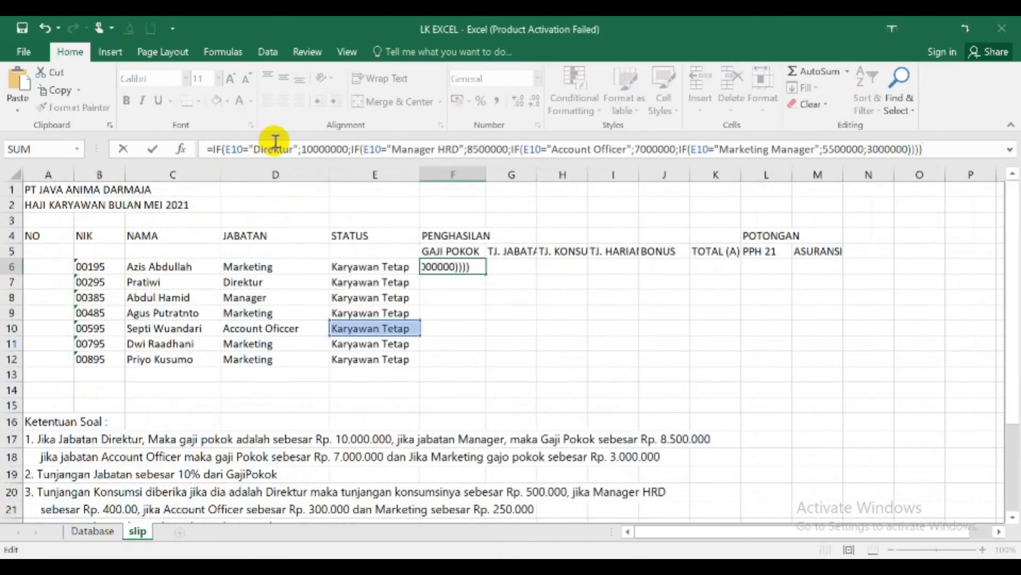
pyautogui.press('Return')
pyautogui.press('Up')
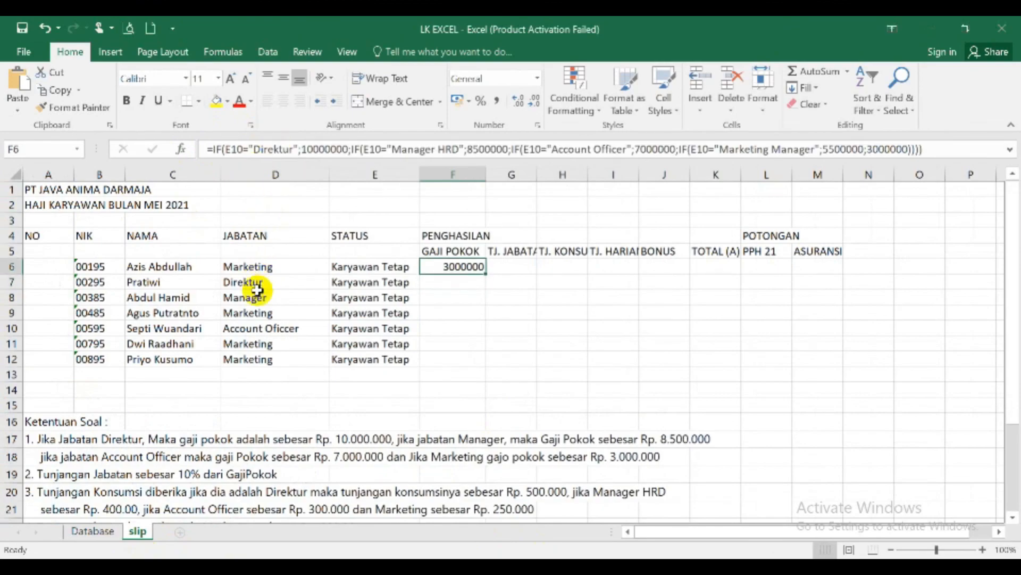
# - Paste the copied IF formula into GAJI POKOK cell G10 on the Database sheet and fill it down to G15
pyautogui.click(102, 536)
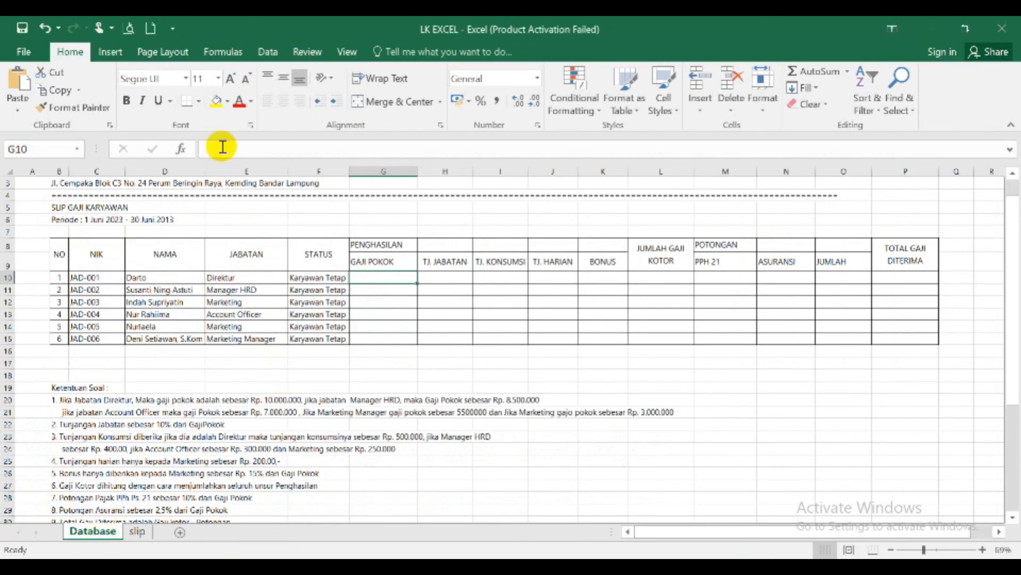
pyautogui.click(223, 149)
pyautogui.write('=IF(E10="Direktur",10000000,IF(E10="Manager HRD",8500000,IF(E10="Account Officer",7000000,IF(E10="Marketing Manager",5500000,3000000))))')
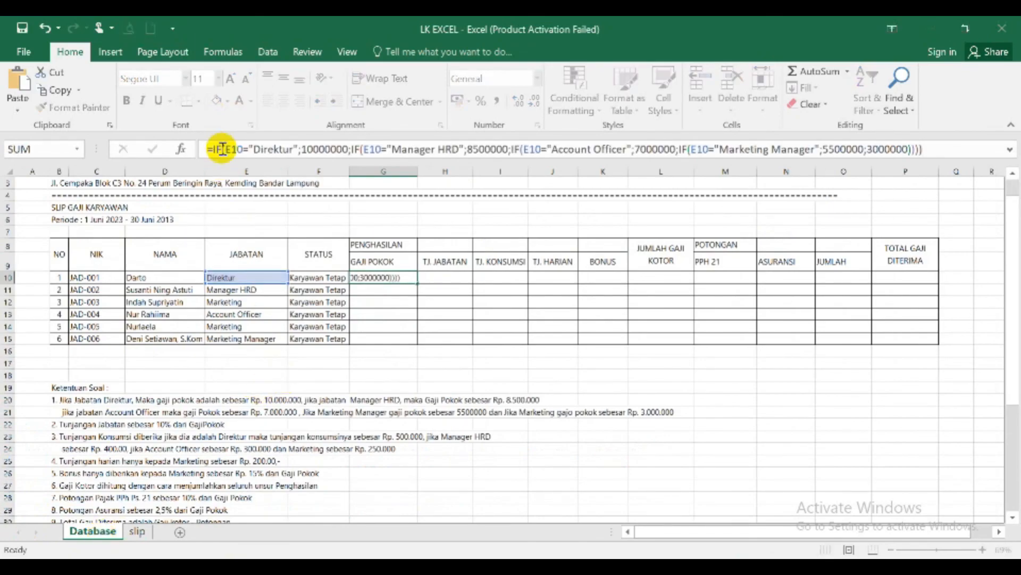
pyautogui.press('Return')
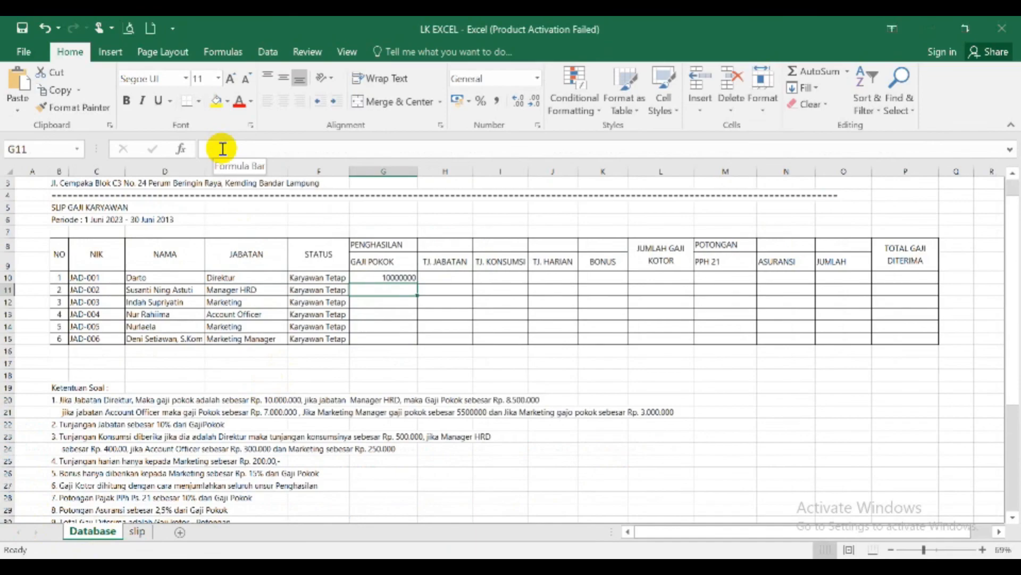
pyautogui.click(393, 276)
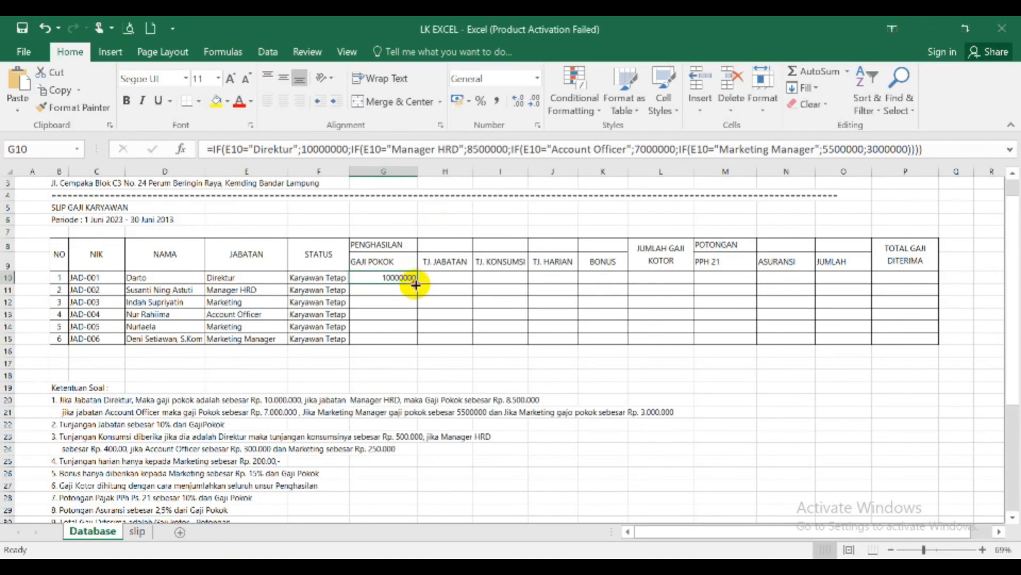
pyautogui.moveTo(416, 285); pyautogui.dragTo(416, 340)
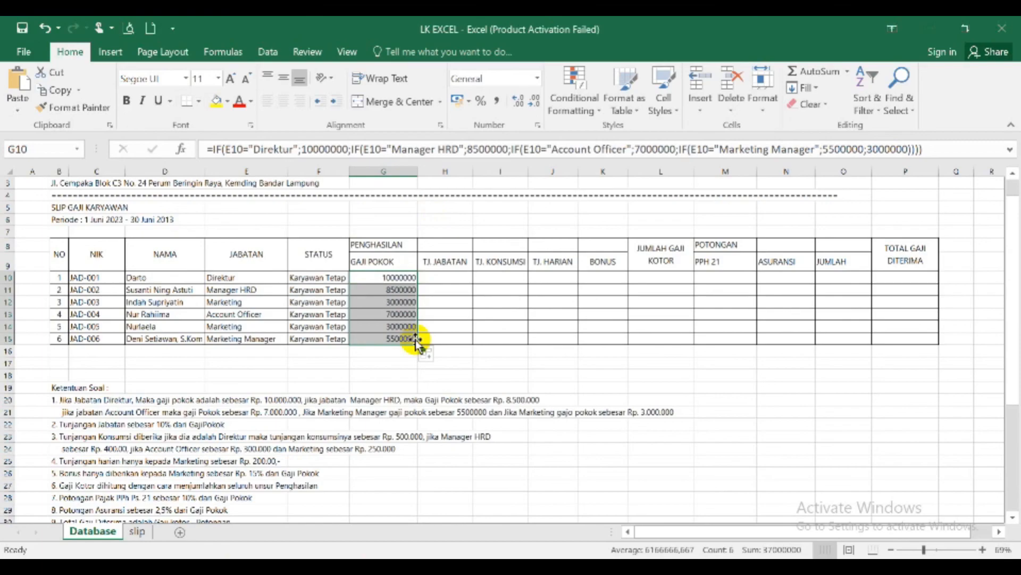
# - Calculate the first employee's TJ. JABATAN in H10 with the formula =10%*G10
pyautogui.click(446, 276)
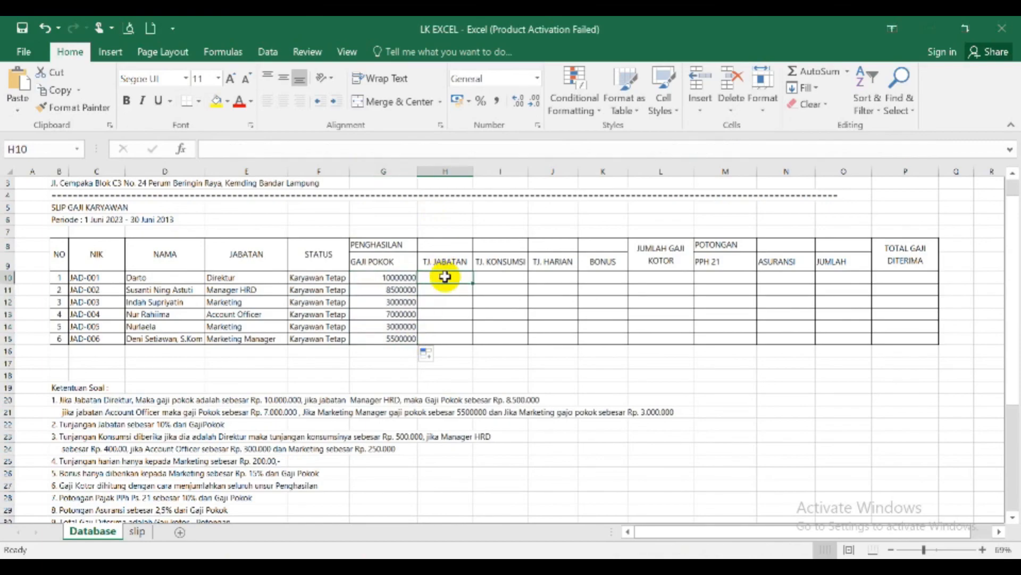
pyautogui.write('=')
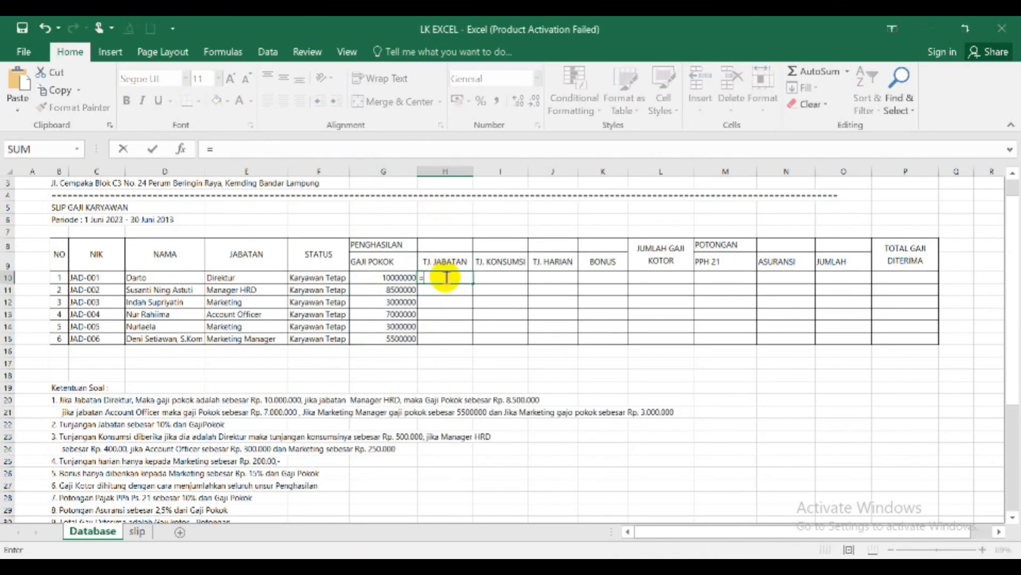
pyautogui.write('10%*')
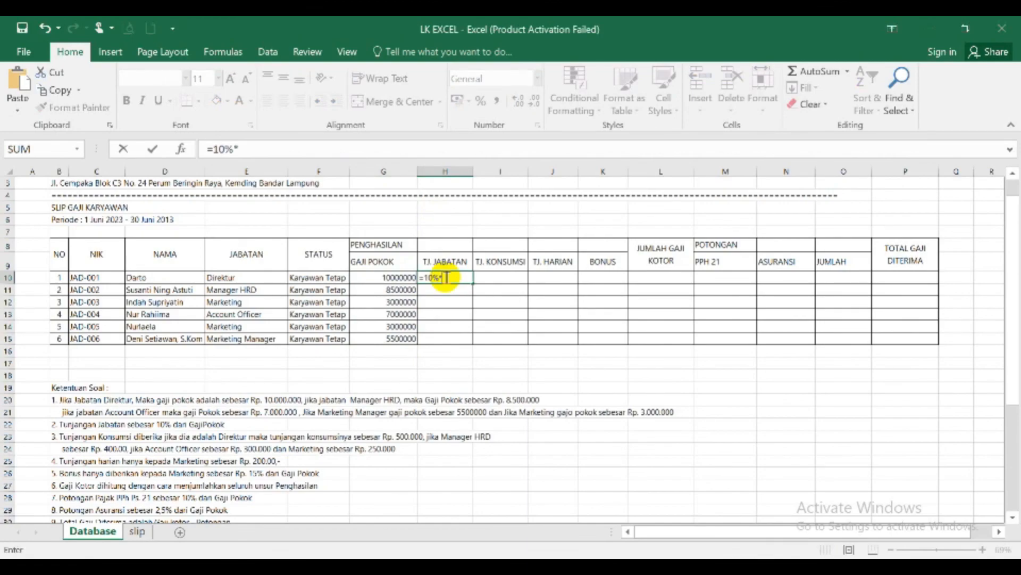
pyautogui.click(391, 279)
pyautogui.press('Return')
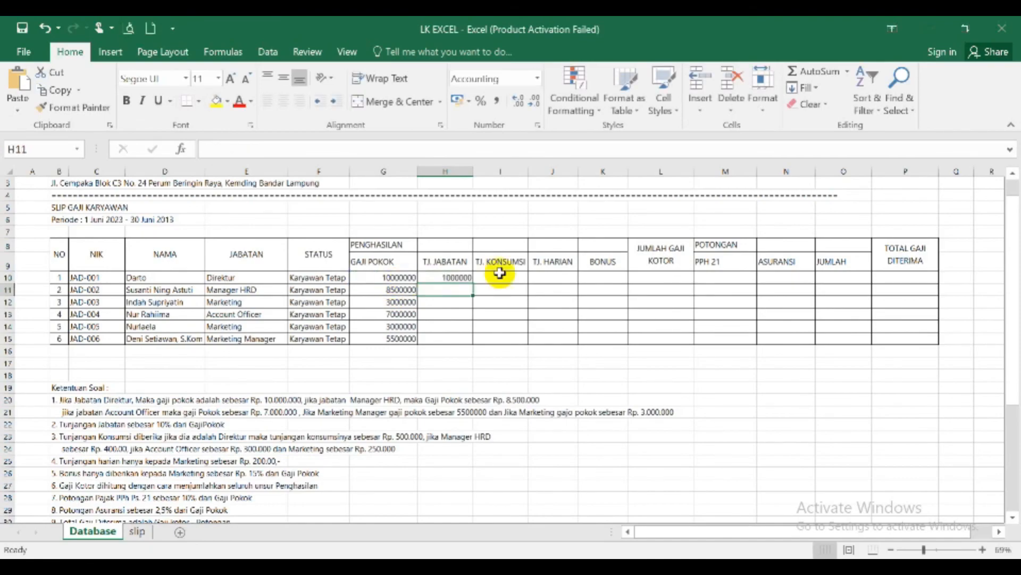
# - Copy the full text of the nested IF formula from GAJI POKOK cell G10 for reuse in TJ. KONSUMSI
pyautogui.click(507, 275)
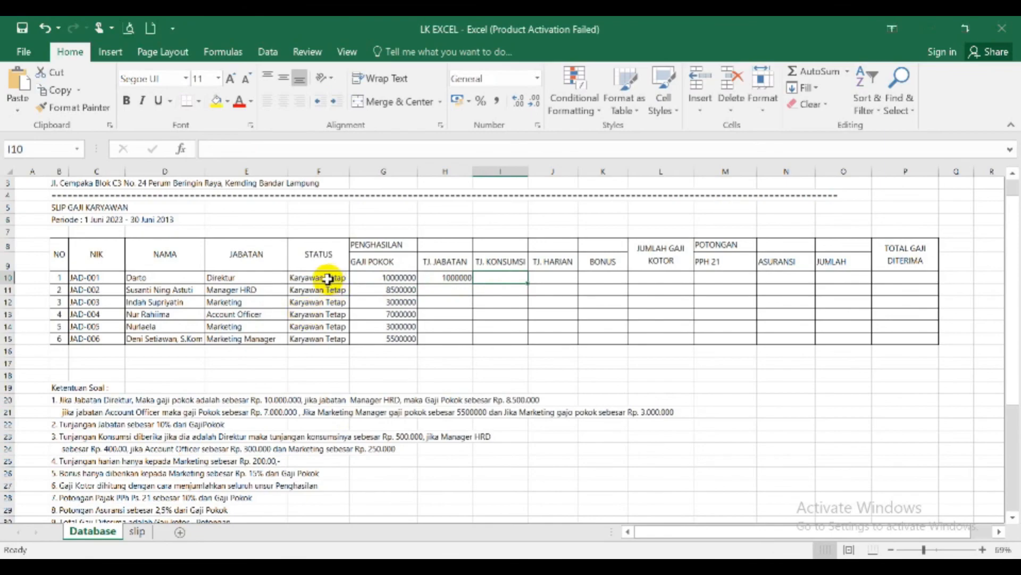
pyautogui.click(379, 278)
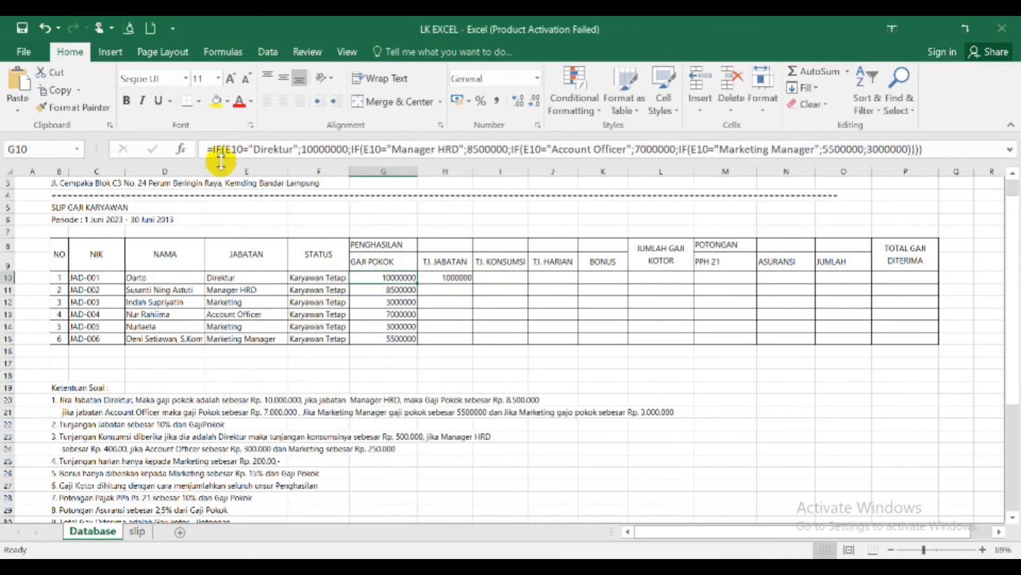
pyautogui.click(208, 150)
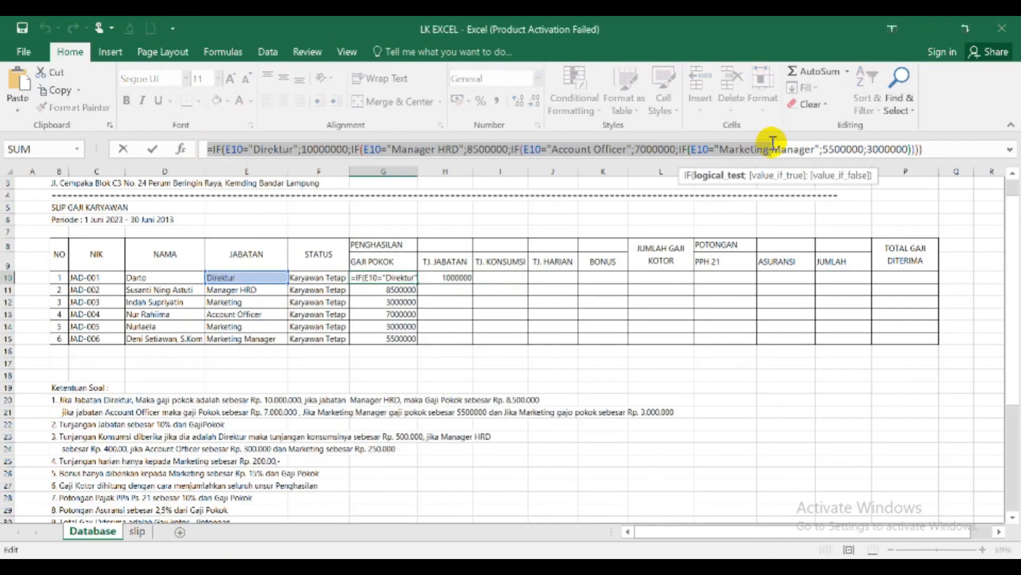
pyautogui.press('Right')
pyautogui.press('Right')
pyautogui.press('Right')
pyautogui.press('Right')
pyautogui.press('Right')
pyautogui.press('Right')
pyautogui.press('Right')
pyautogui.press('Right')
pyautogui.press('Right')
pyautogui.press('Right')
pyautogui.press('Right')
pyautogui.press('Right')
pyautogui.press('Right')
pyautogui.press('Right')
pyautogui.press('Right')
pyautogui.press('Right')
pyautogui.press('Right')
pyautogui.press('Right')
pyautogui.press('Right')
pyautogui.press('Right')
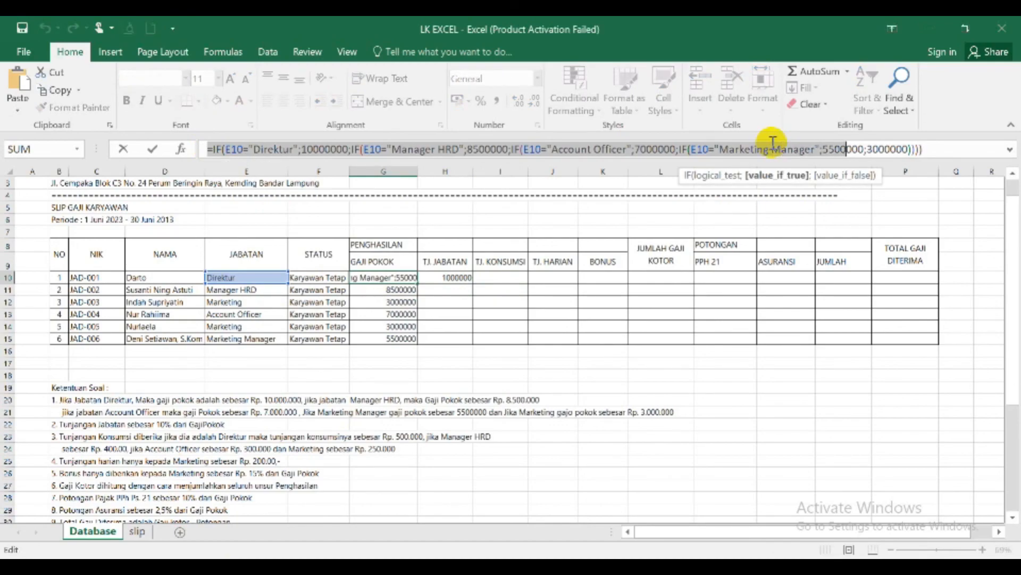
pyautogui.press('Right')
pyautogui.press('Right')
pyautogui.press('Right')
pyautogui.press('Right')
pyautogui.press('Right')
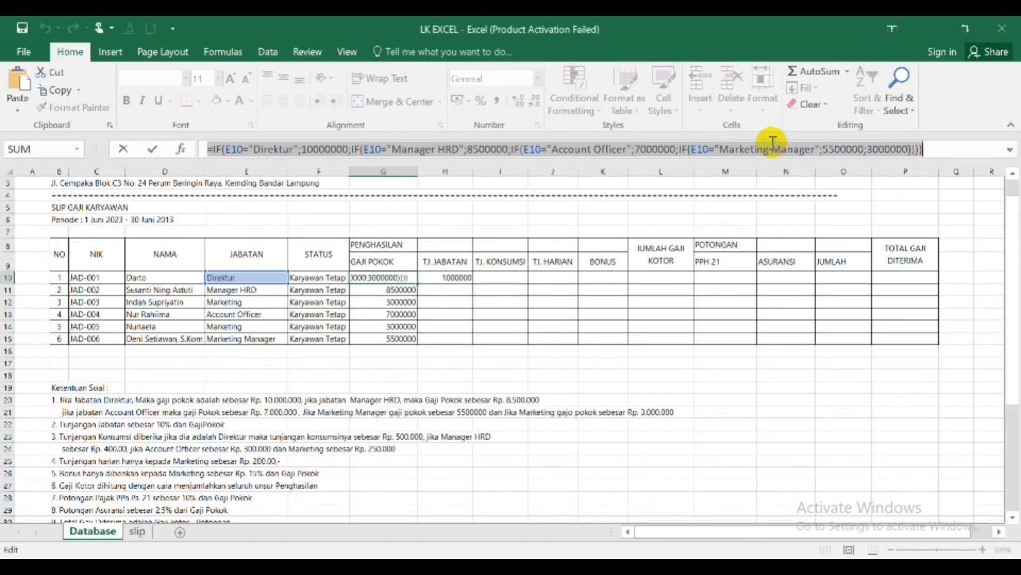
pyautogui.click(497, 281)
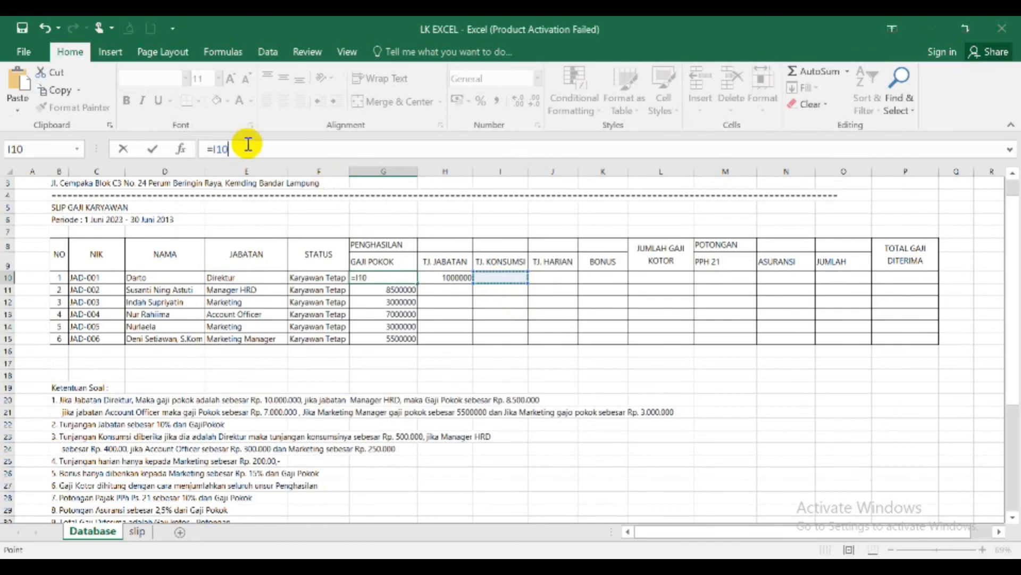
pyautogui.press('BackSpace')
pyautogui.press('BackSpace')
pyautogui.press('BackSpace')
pyautogui.press('BackSpace')
pyautogui.hotkey('ctrl', 'v')
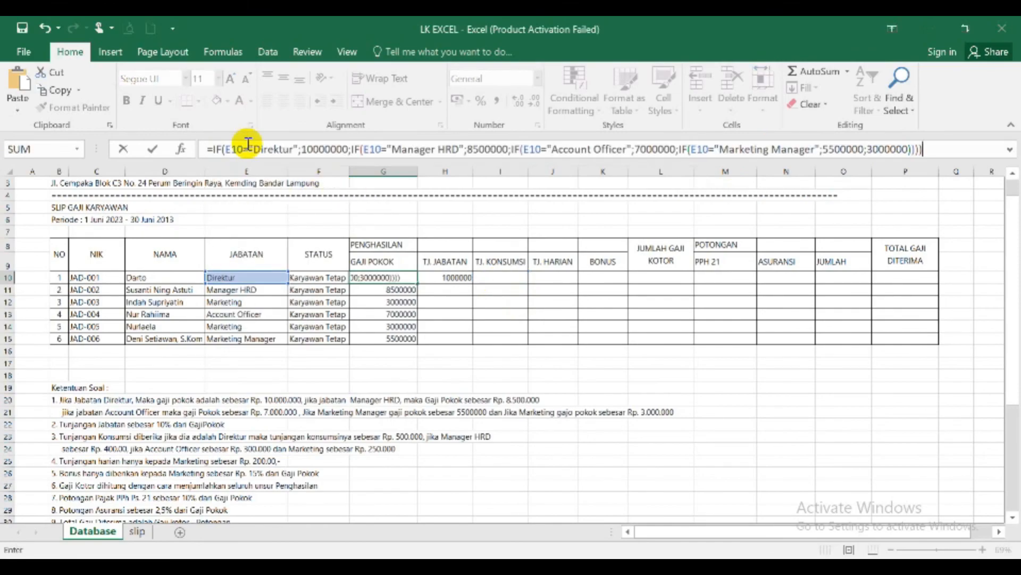
pyautogui.press('Return')
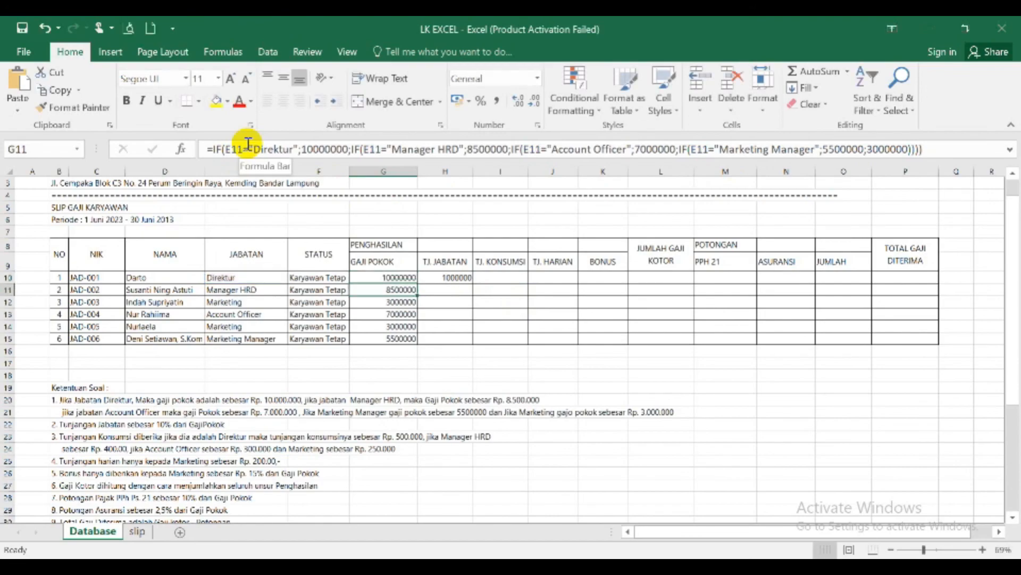
pyautogui.press('Up')
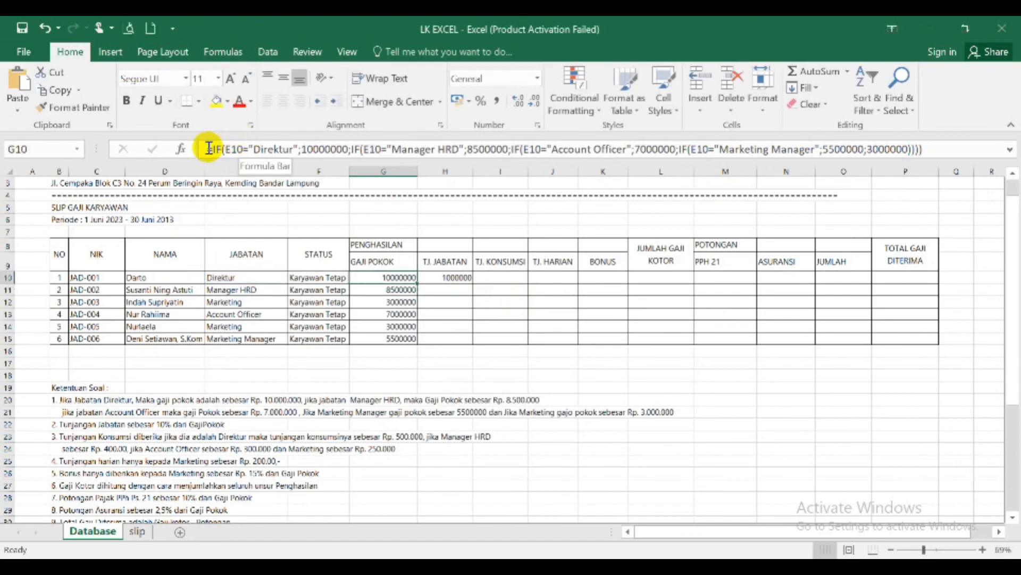
pyautogui.moveTo(207, 149); pyautogui.dragTo(974, 157)
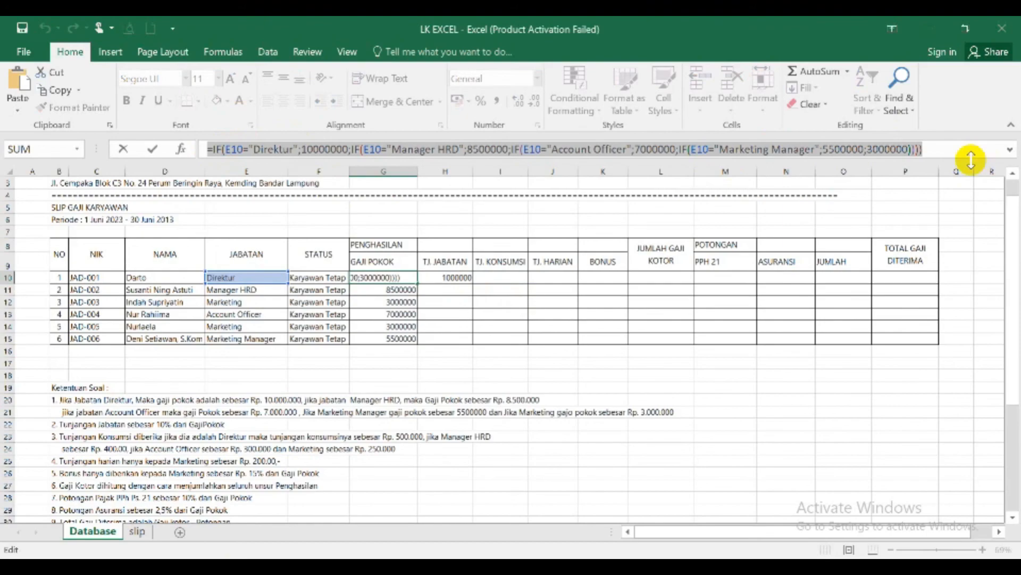
pyautogui.write('=')
pyautogui.click(502, 278)
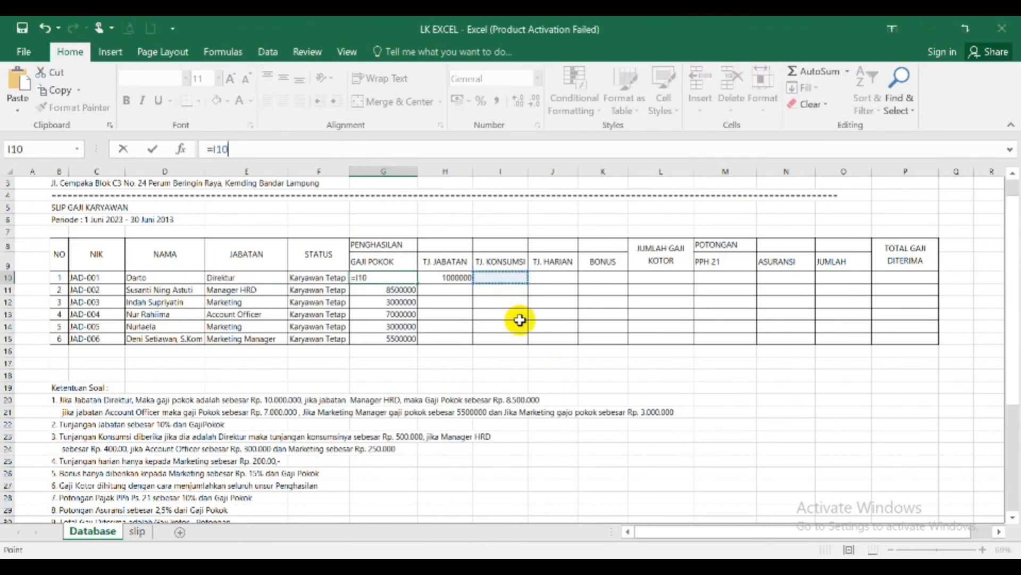
pyautogui.press('Escape')
# - Paste the copied IF formula text into TJ. KONSUMSI cell I10 for the first employee
pyautogui.click(500, 278)
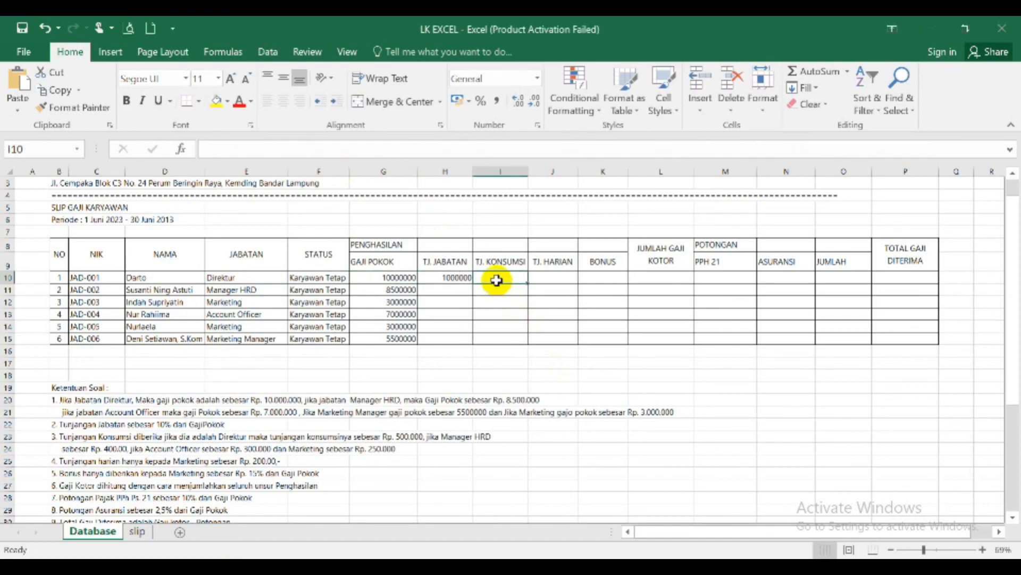
pyautogui.click(263, 150)
pyautogui.hotkey('ctrl', 'v')
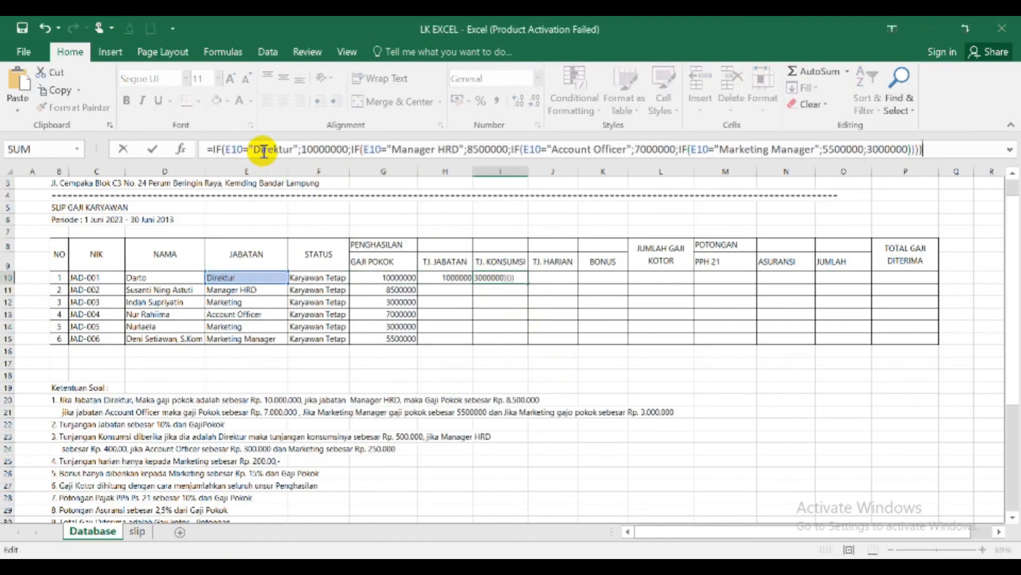
pyautogui.press('Return')
pyautogui.press('Up')
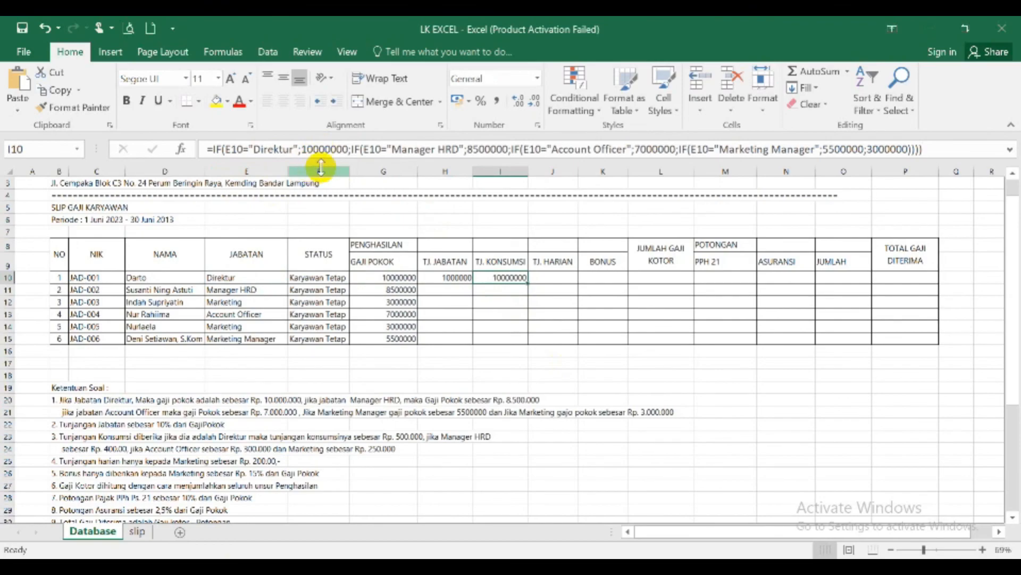
# - In the TJ. KONSUMSI formula in I10, set the amounts to 500000 for Direktur, 400000 for Manager HRD and 300000 for Account Officer
pyautogui.moveTo(330, 151); pyautogui.dragTo(303, 149)
pyautogui.write('500')
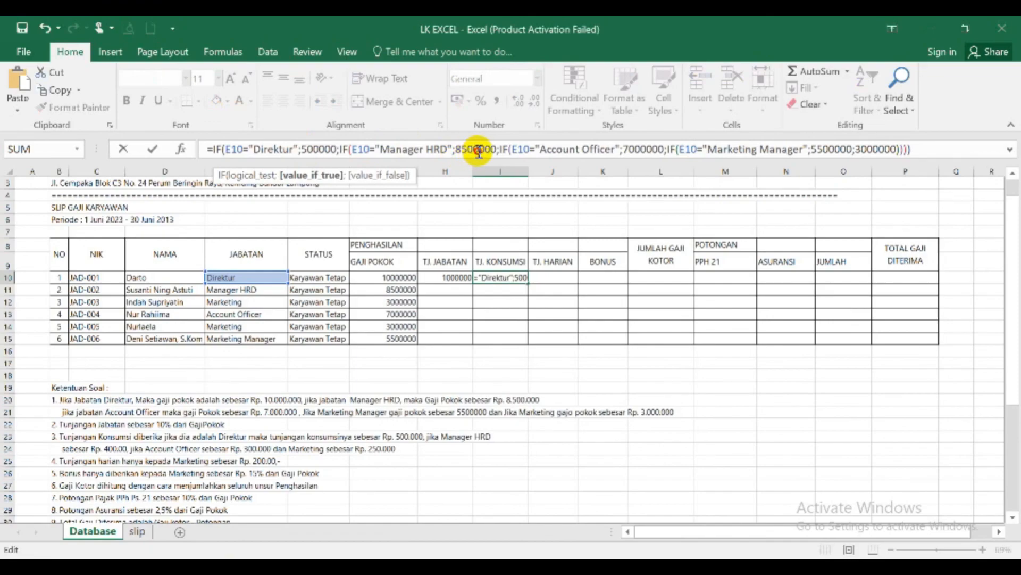
pyautogui.doubleClick(459, 149)
pyautogui.write('4000')
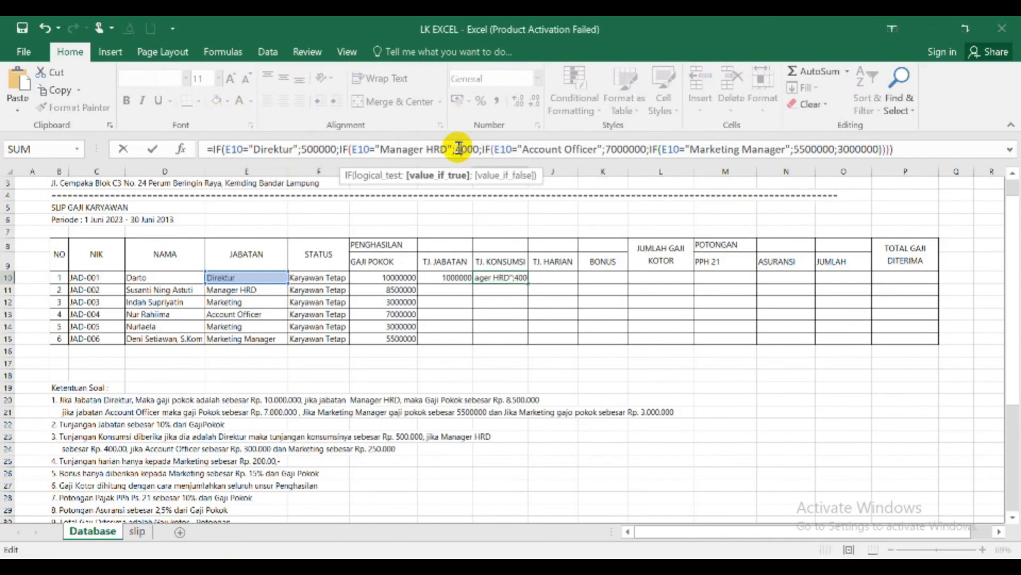
pyautogui.write('00')
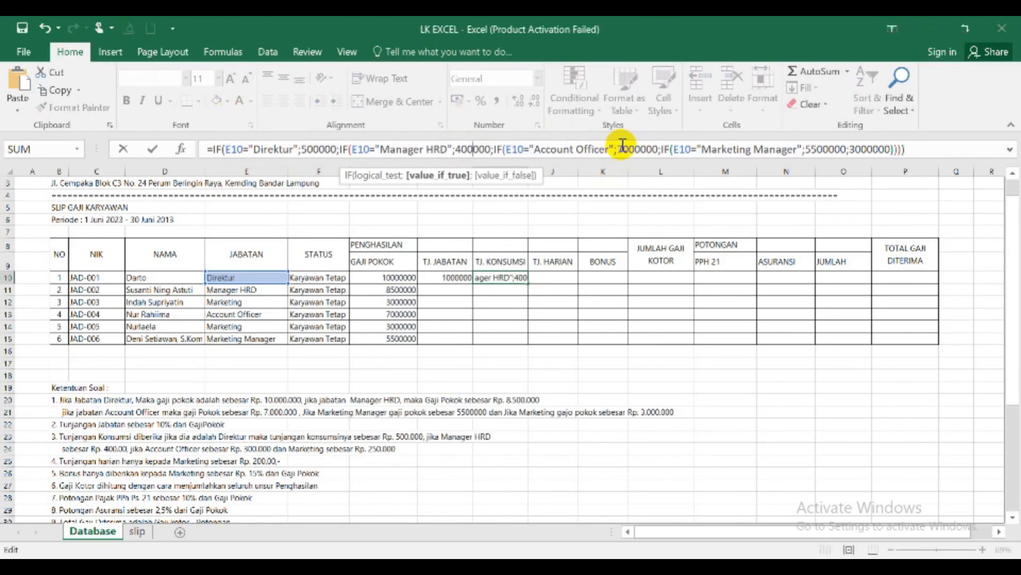
pyautogui.moveTo(618, 147); pyautogui.dragTo(640, 149)
pyautogui.write('300')
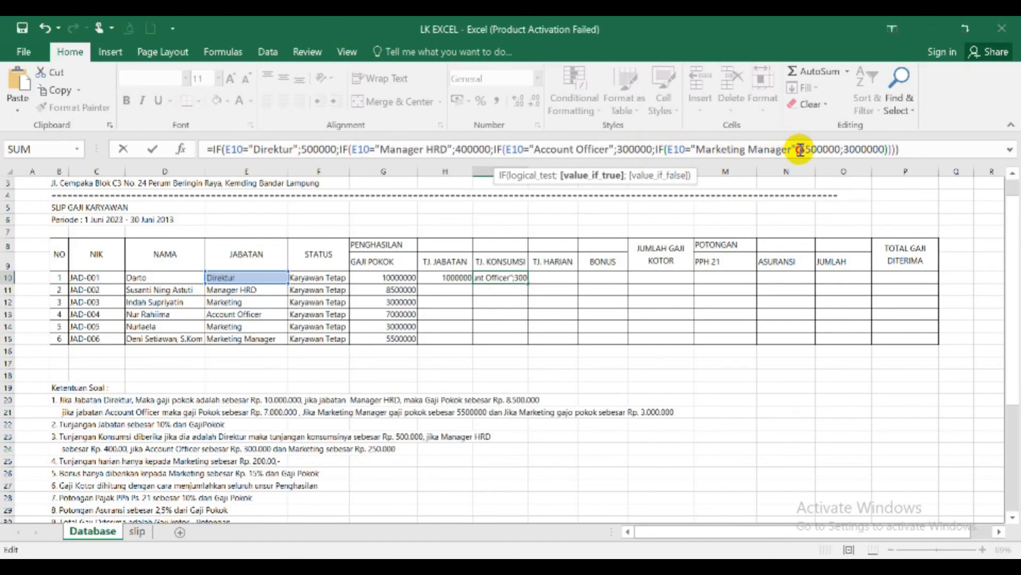
# - Set the I10 formula's Marketing Manager amount to 0 and its fallback amount to 250000, and fill H10:I10 down to row 15
pyautogui.moveTo(801, 150); pyautogui.dragTo(841, 153)
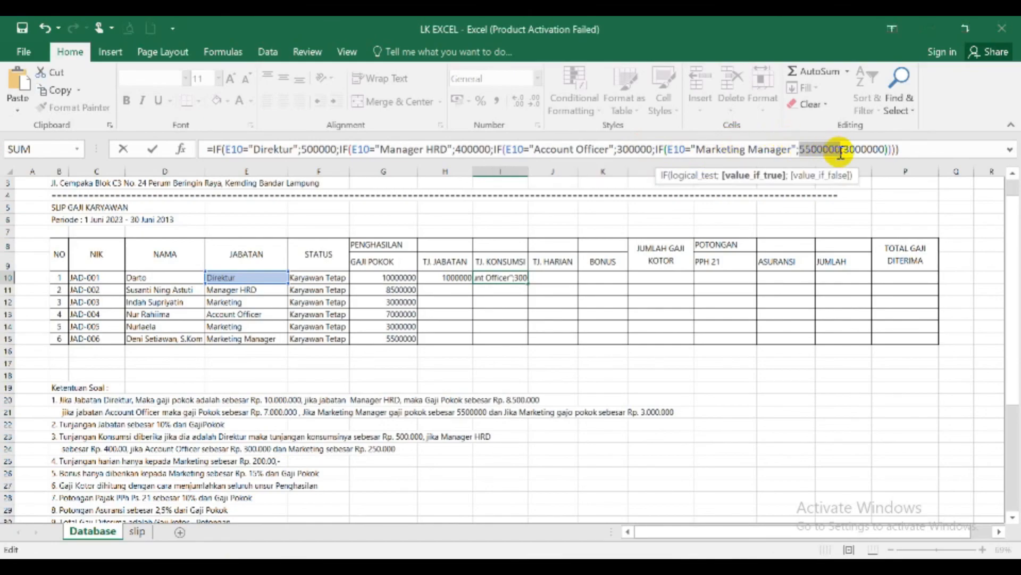
pyautogui.write('0')
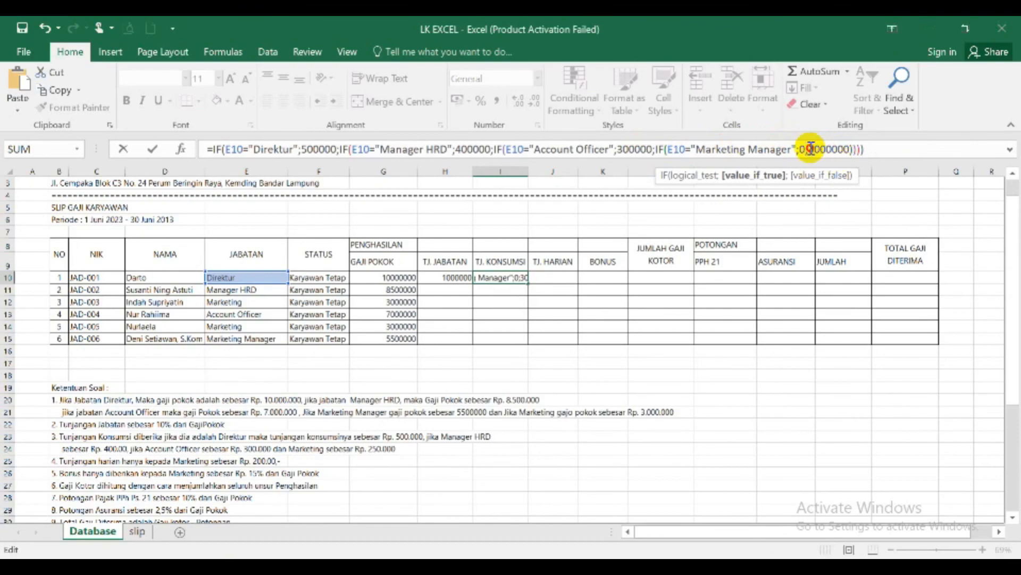
pyautogui.moveTo(808, 150); pyautogui.dragTo(825, 149)
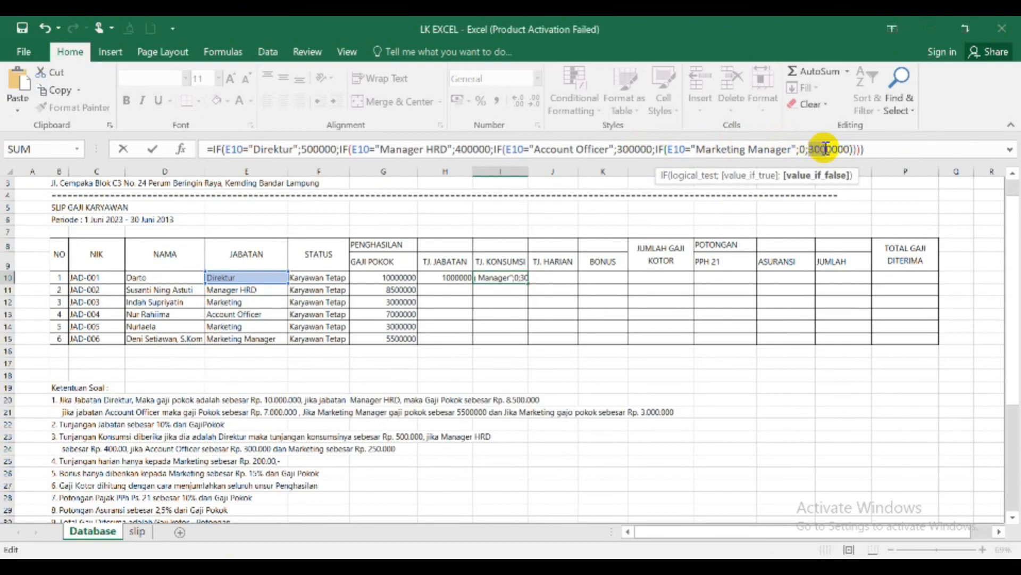
pyautogui.write('25')
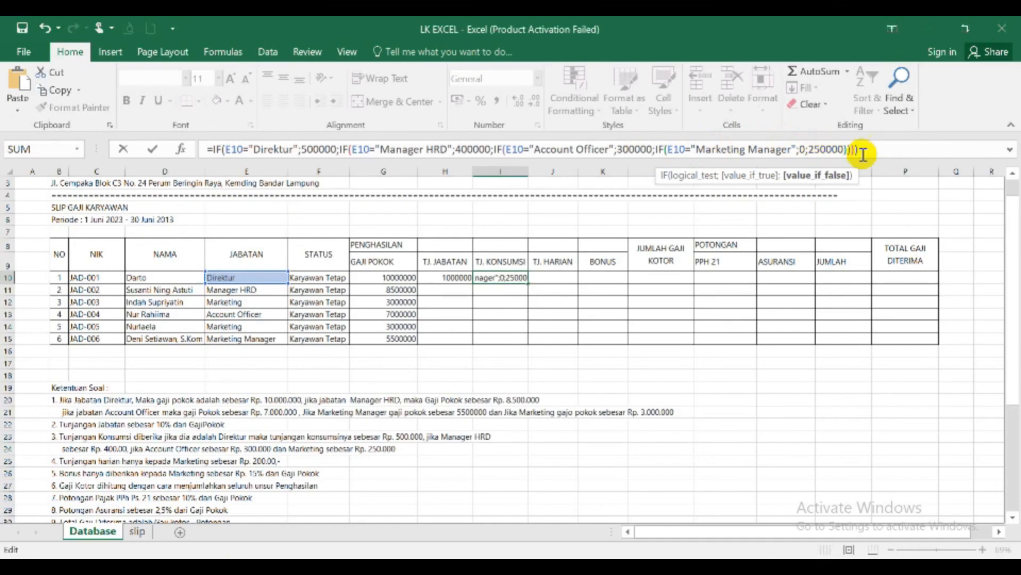
pyautogui.press('Return')
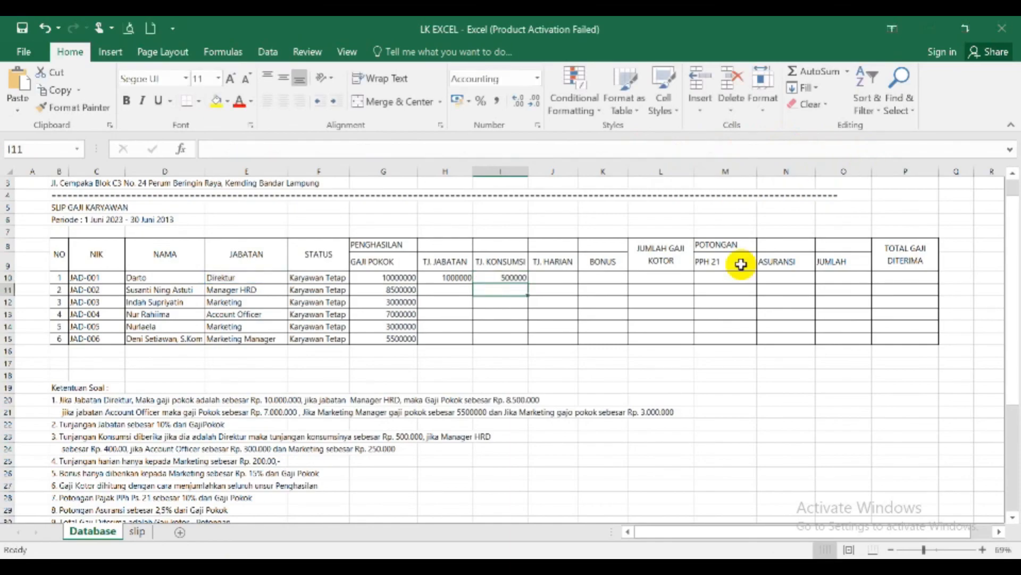
pyautogui.moveTo(458, 277); pyautogui.dragTo(522, 338)
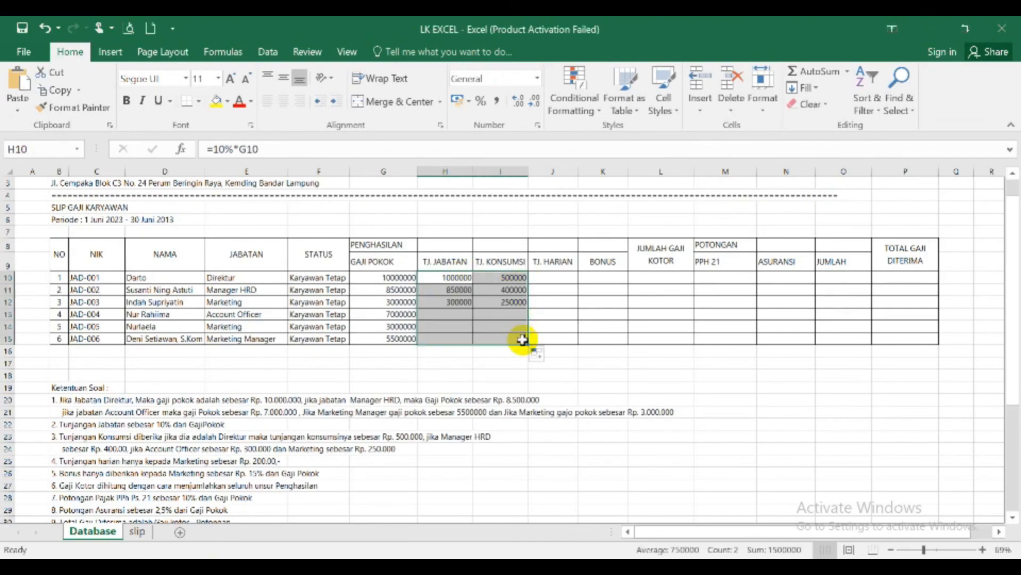
# - Paste the copied IF formula text into TJ. HARIAN cell J10 and cut it back to =IF(E10=
pyautogui.click(553, 278)
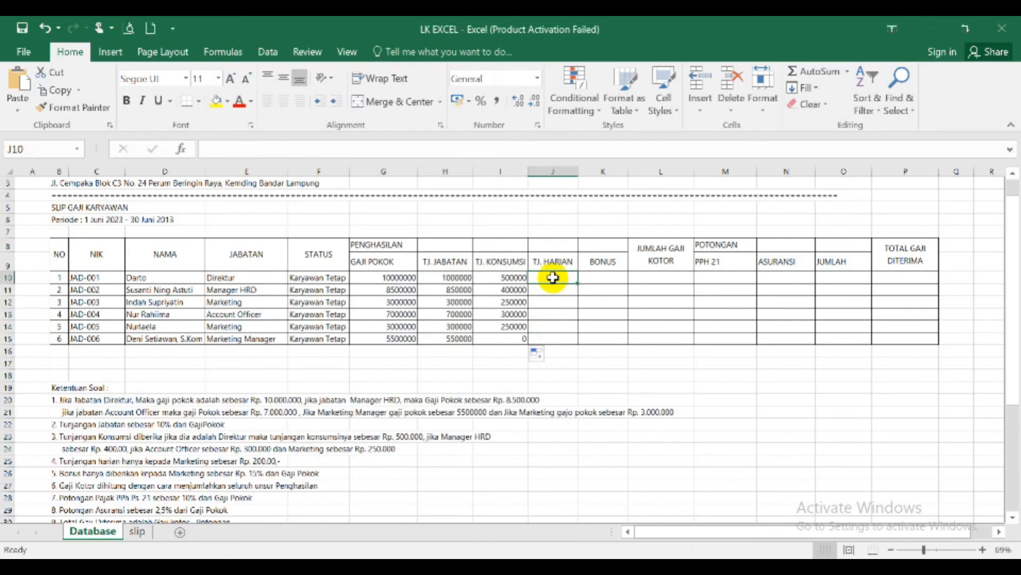
pyautogui.click(298, 148)
pyautogui.hotkey('ctrl', 'v')
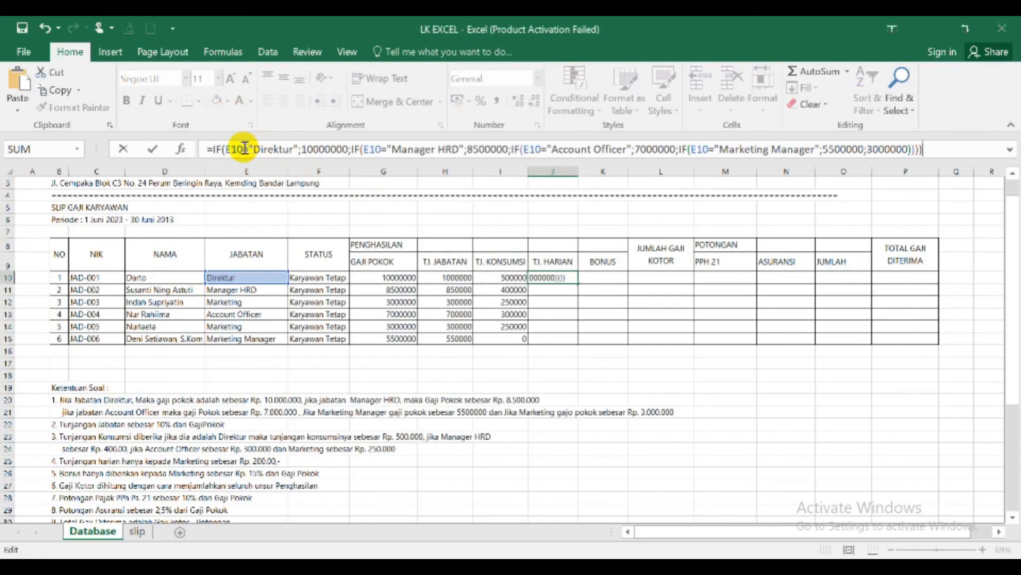
pyautogui.moveTo(244, 148); pyautogui.dragTo(738, 161)
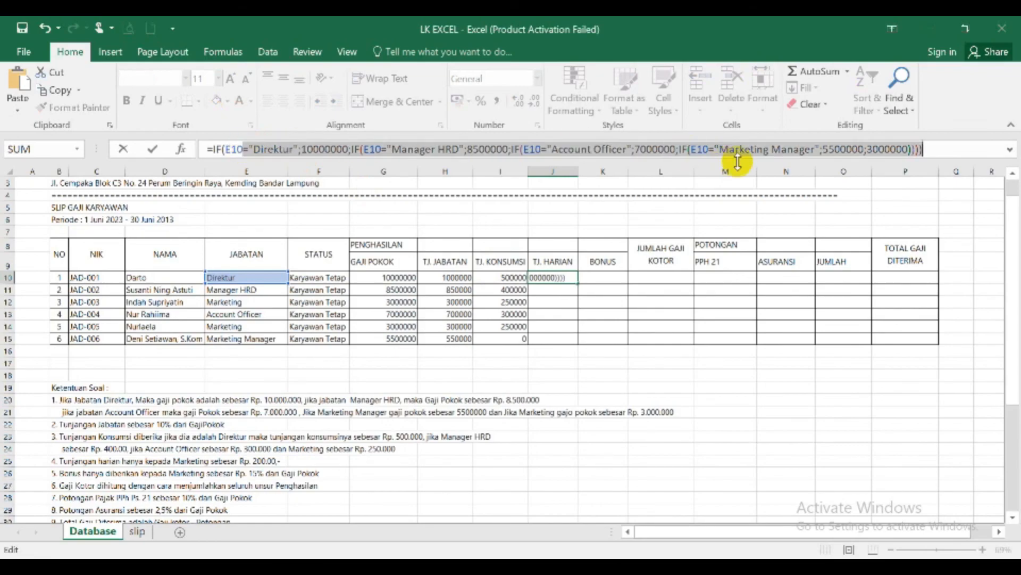
pyautogui.write('=')
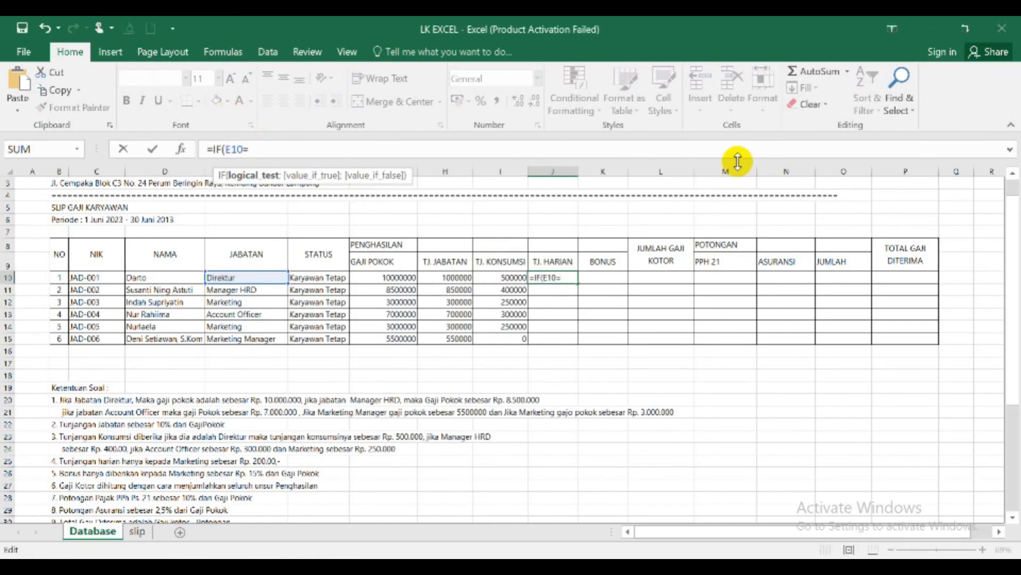
pyautogui.write('""Markt')
# - Complete the TJ. HARIAN formula in J10 as =IF(E10="Marketing";200000;0) and fill it down to J15
pyautogui.press('BackSpace')
pyautogui.write('eting"')
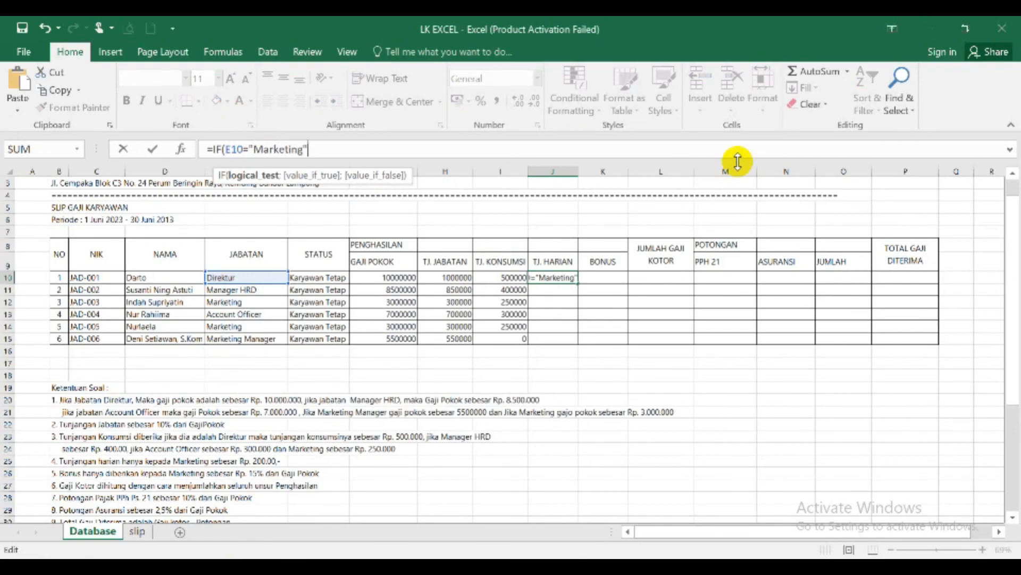
pyautogui.write(';')
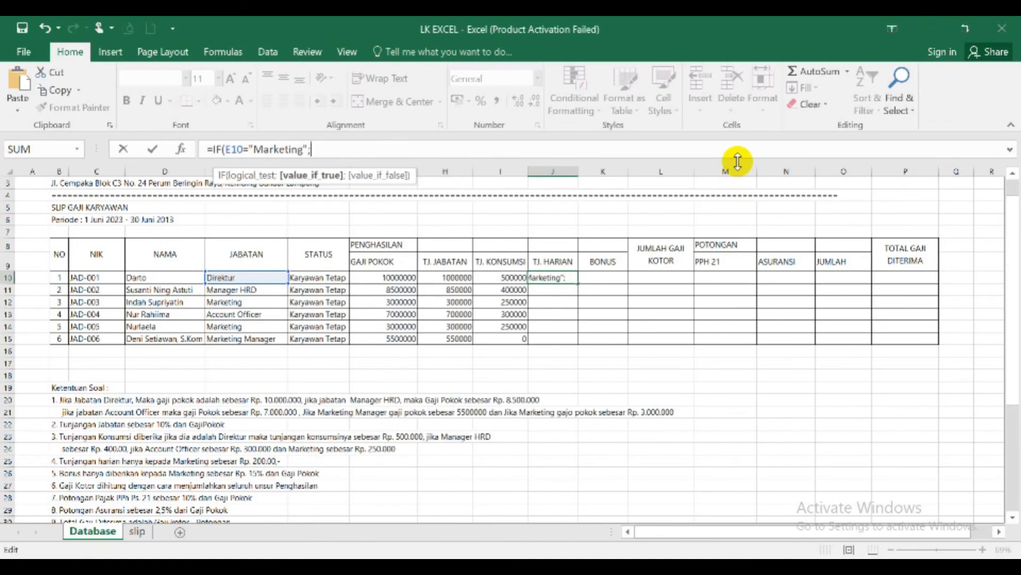
pyautogui.write('200000')
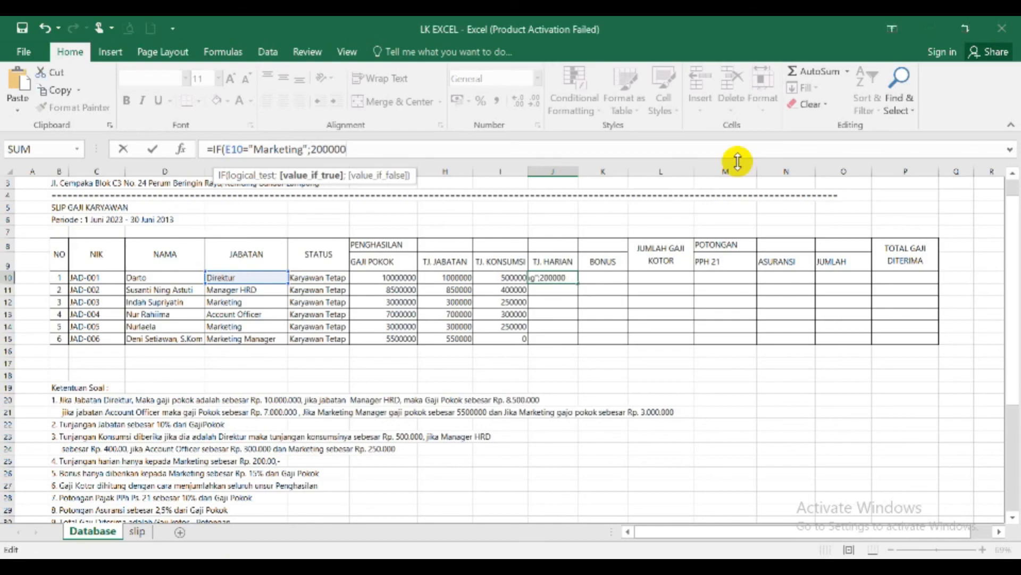
pyautogui.write(';0)')
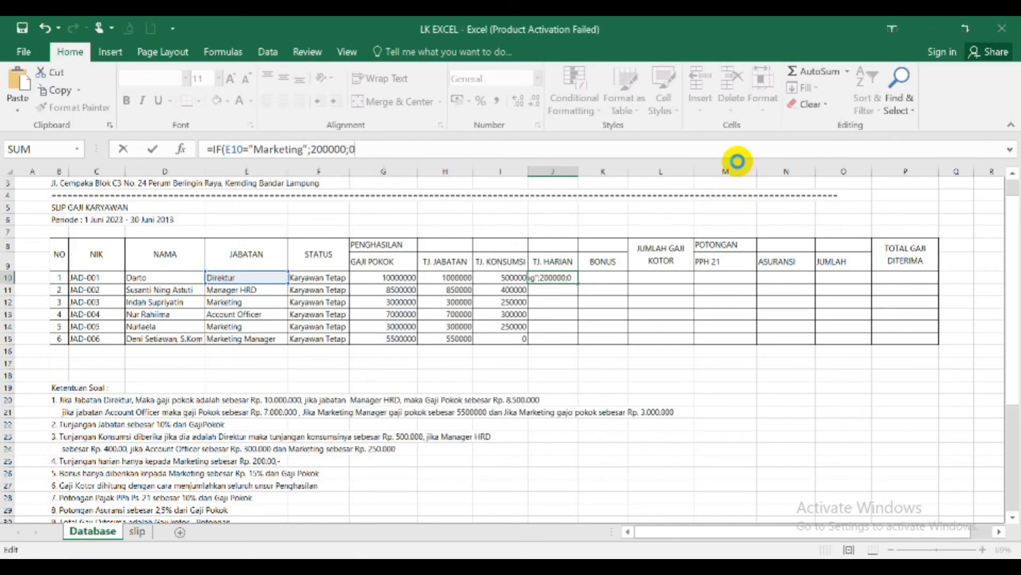
pyautogui.press('Return')
pyautogui.press('Up')
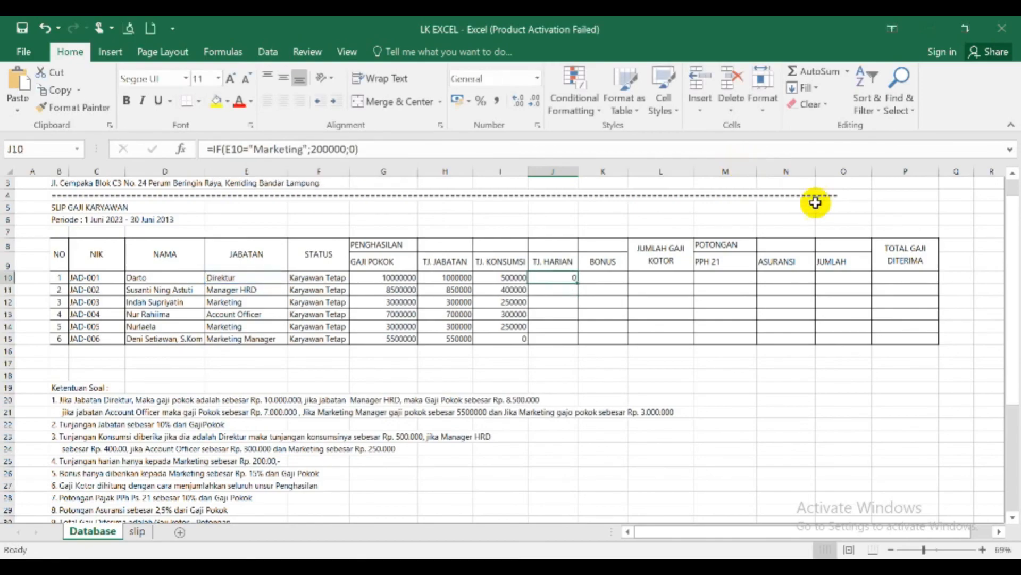
pyautogui.moveTo(578, 283); pyautogui.dragTo(570, 341)
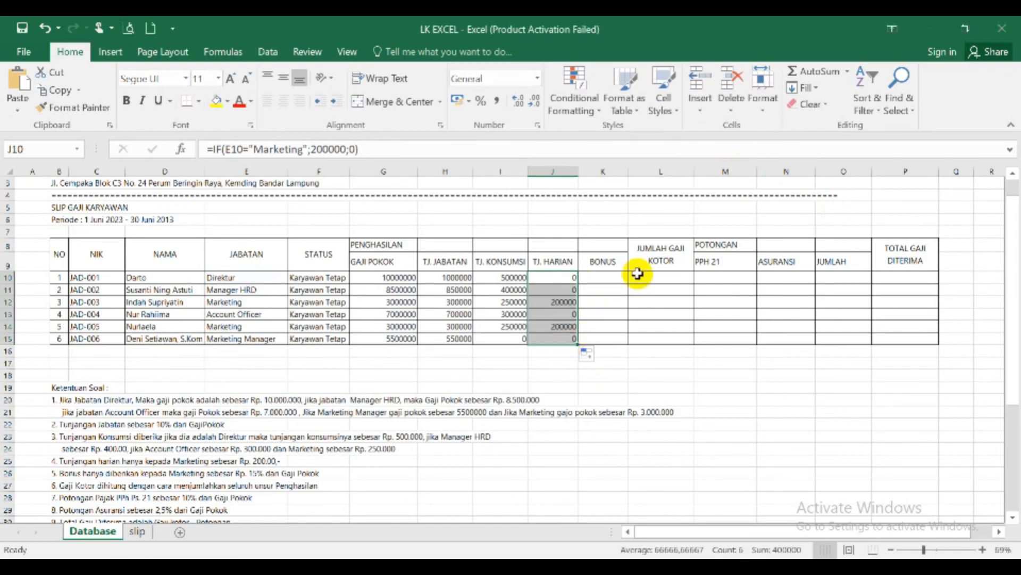
# - Copy the IF formula text from TJ. HARIAN cell J10 into BONUS cell K10, keeping its references unchanged
pyautogui.click(614, 277)
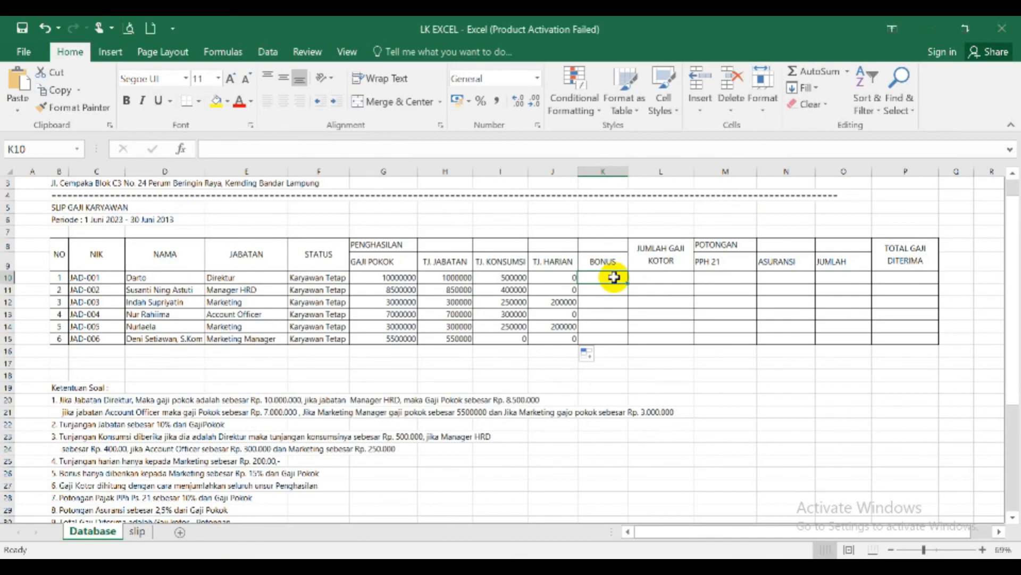
pyautogui.click(559, 274)
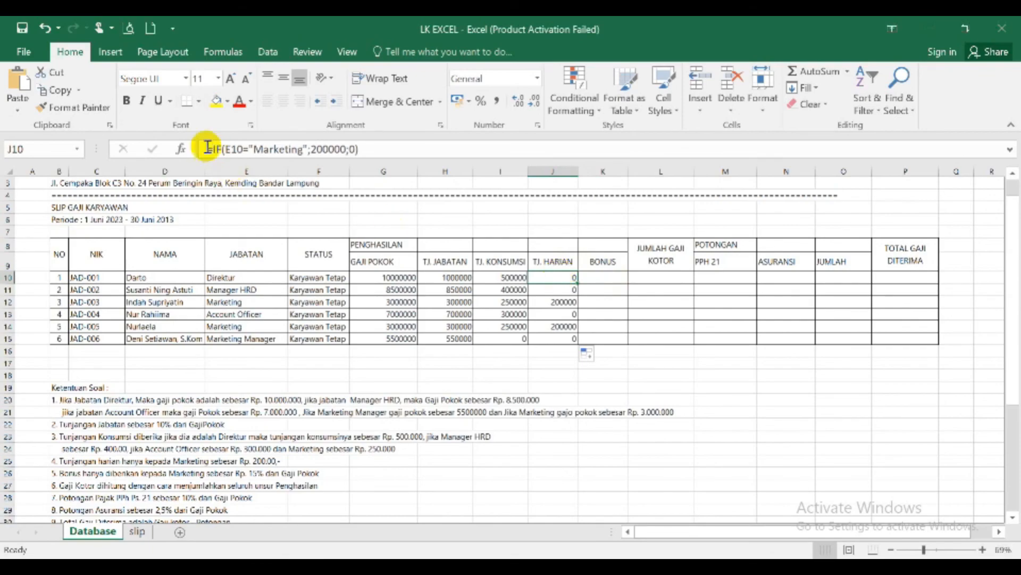
pyautogui.moveTo(208, 149); pyautogui.dragTo(364, 148)
pyautogui.hotkey('ctrl', 'c')
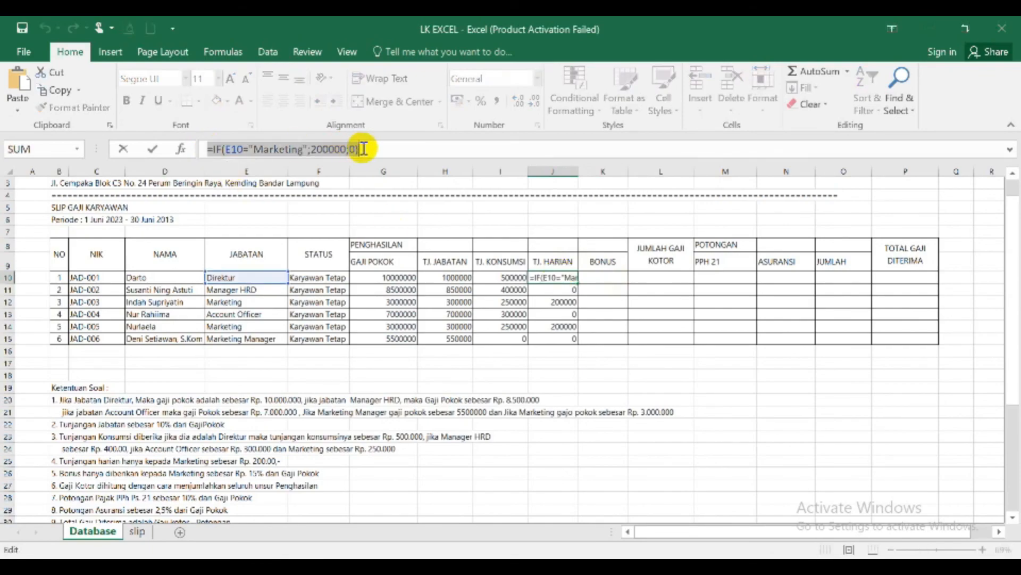
pyautogui.press('Escape')
pyautogui.click(615, 275)
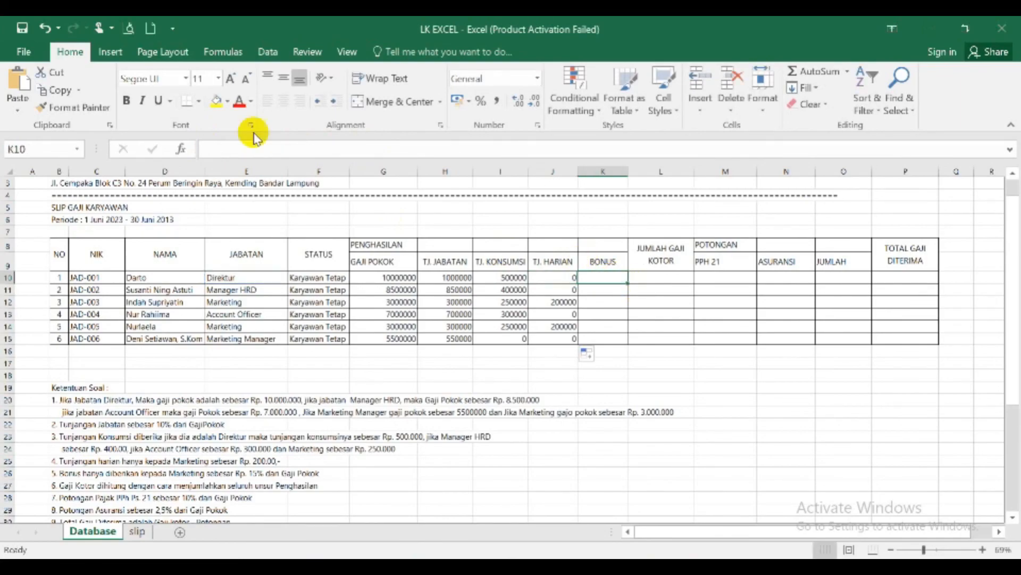
pyautogui.click(248, 148)
pyautogui.hotkey('ctrl', 'v')
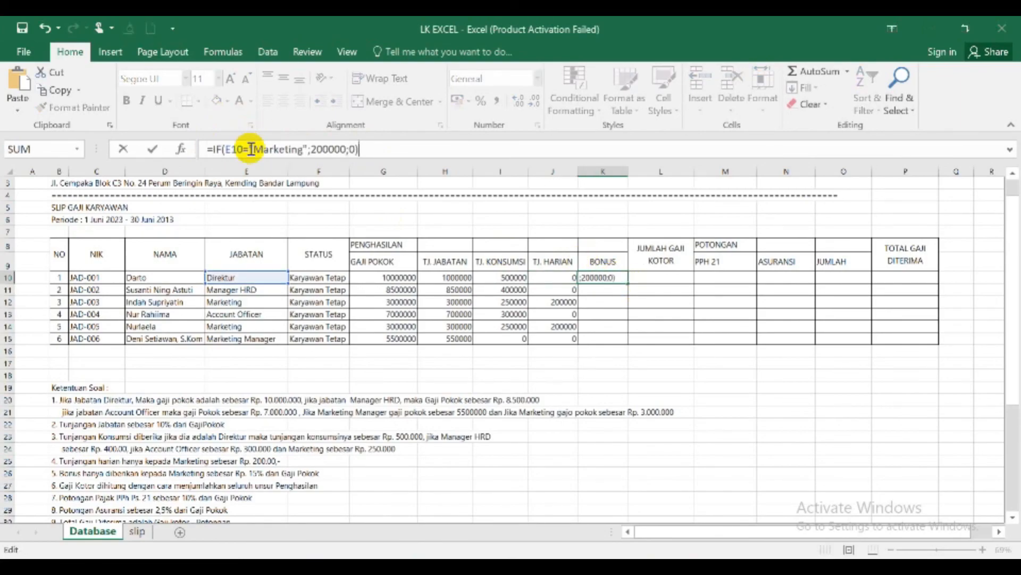
pyautogui.press('Return')
pyautogui.press('Up')
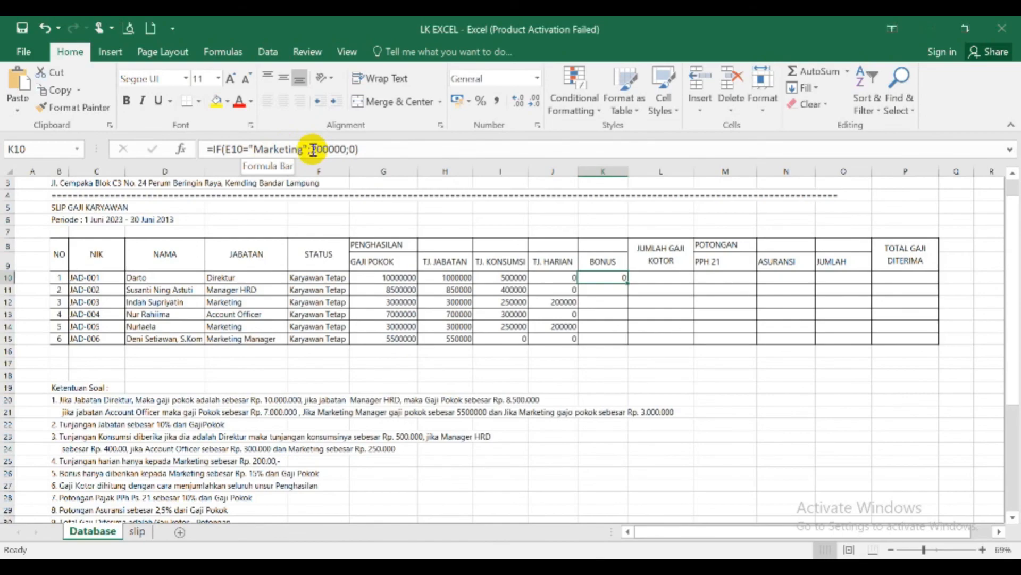
# - Replace the 200000 in the K10 BONUS formula with 15%*G10 and fill the formula down to K15
pyautogui.moveTo(312, 149); pyautogui.dragTo(345, 149)
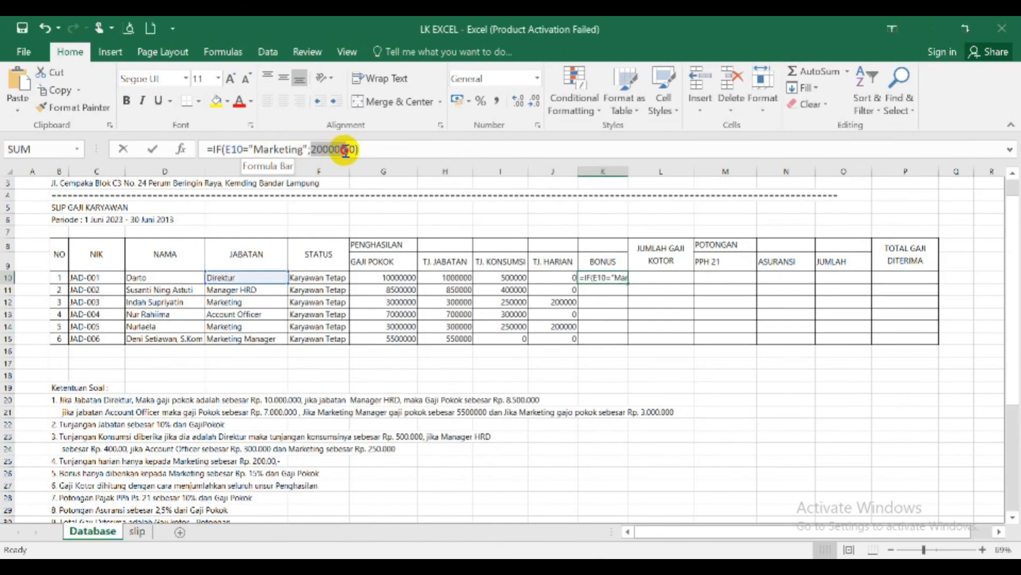
pyautogui.write('1')
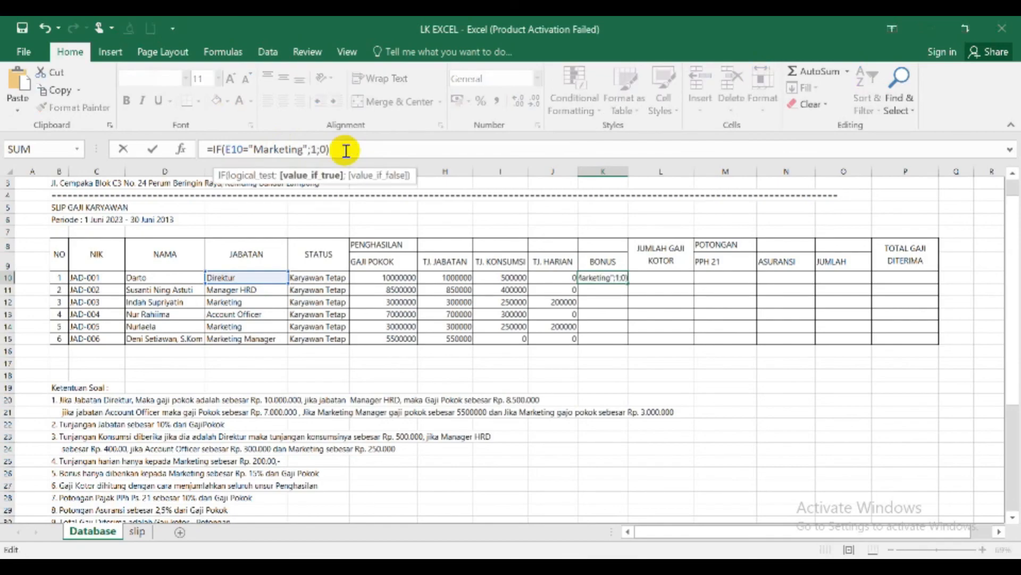
pyautogui.write('5%*')
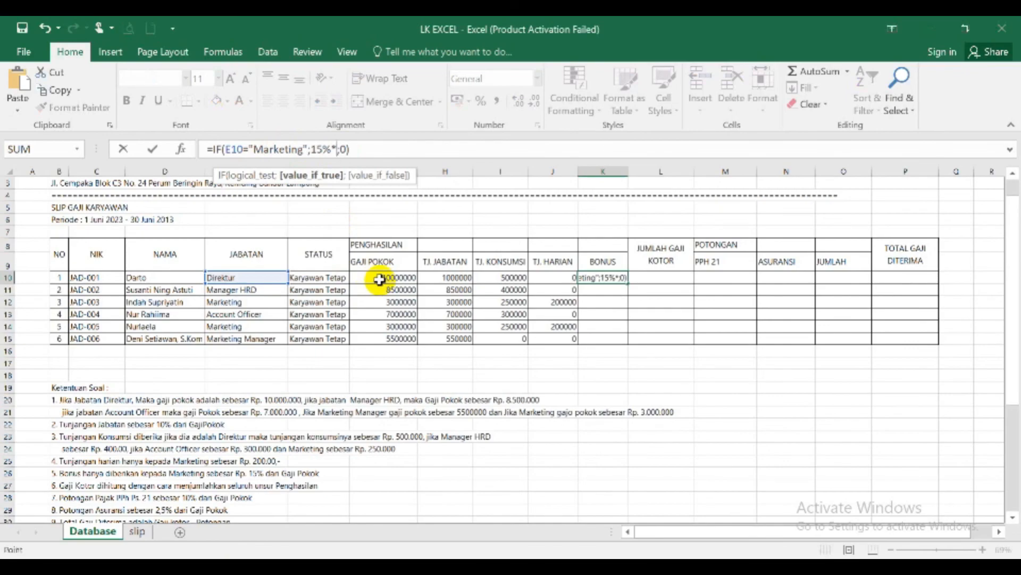
pyautogui.click(379, 279)
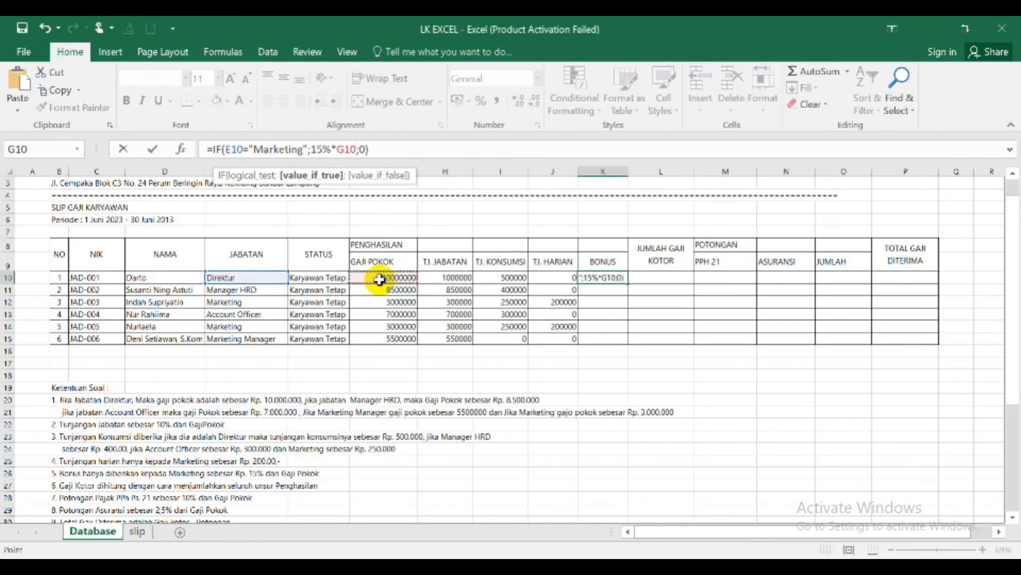
pyautogui.press('Return')
pyautogui.press('Up')
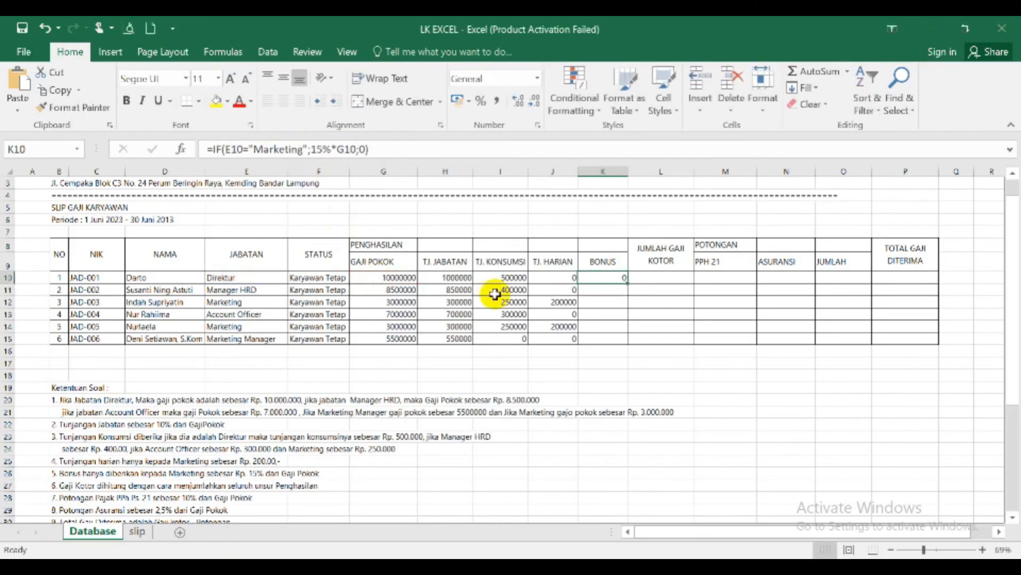
pyautogui.moveTo(628, 283); pyautogui.dragTo(622, 339)
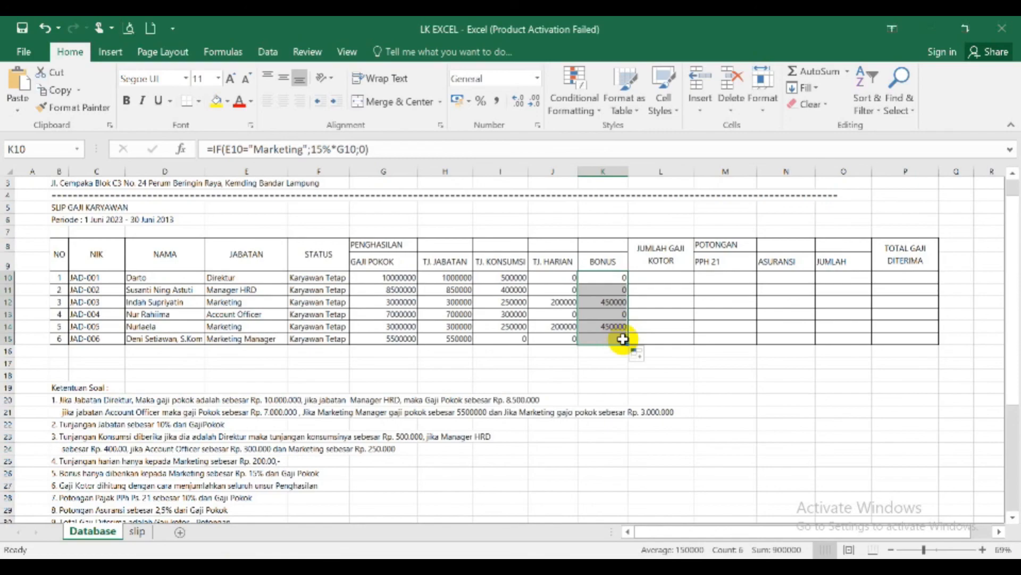
# - Total the income columns in JUMLAH GAJI KOTOR cell L10 with =SUM(G10:K10) and fill the formula down to L15
pyautogui.click(664, 281)
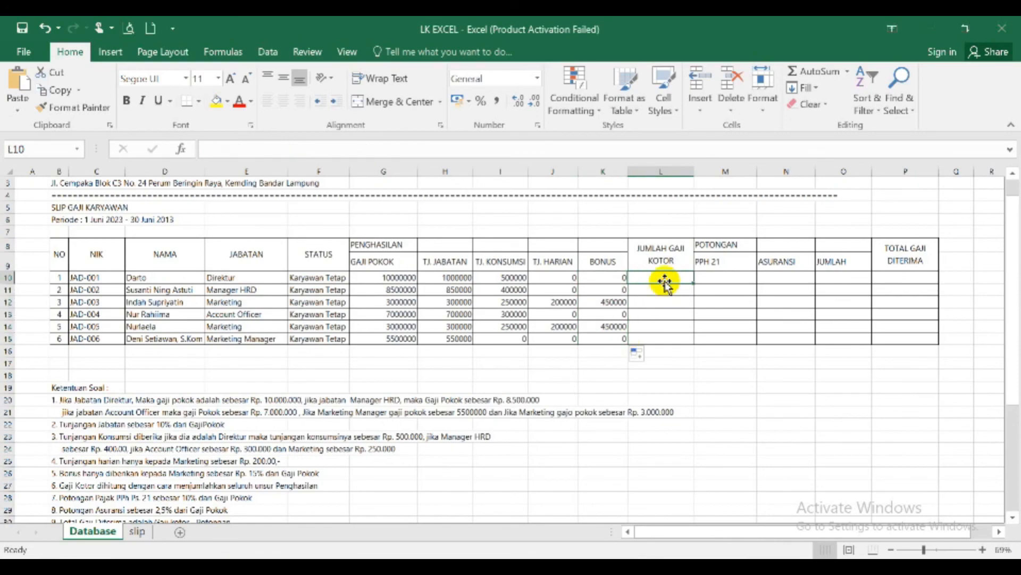
pyautogui.click(849, 71)
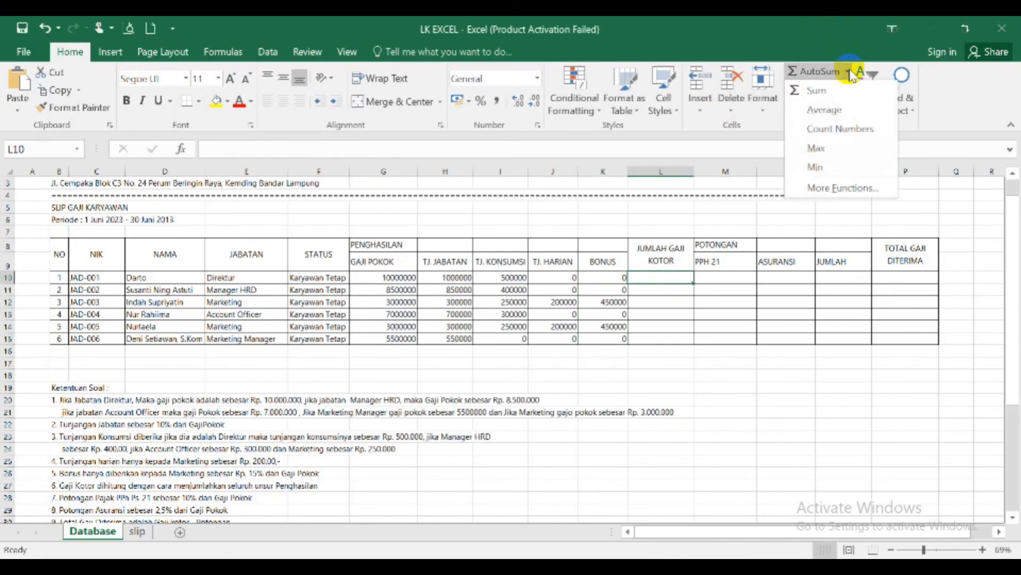
pyautogui.click(819, 91)
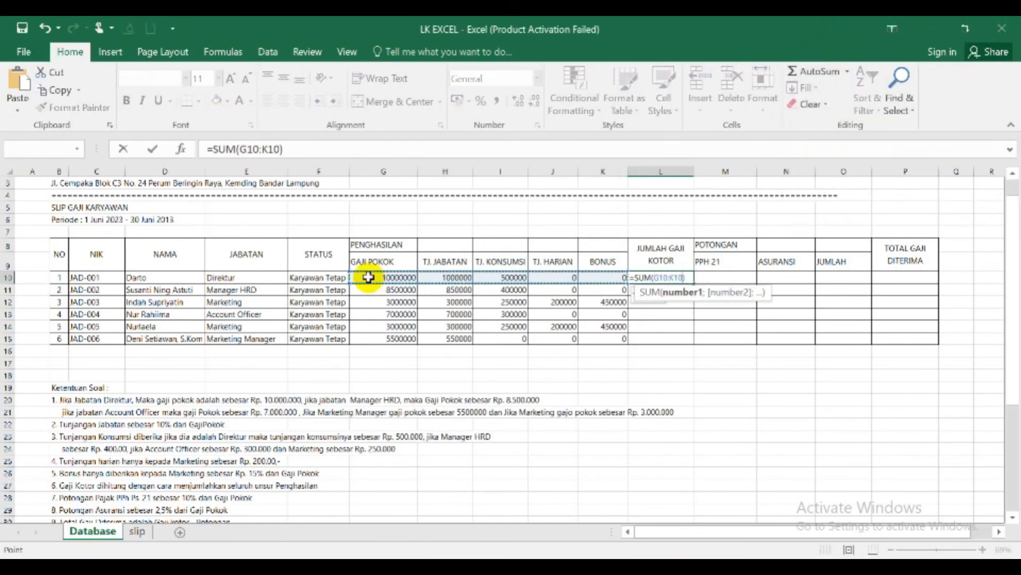
pyautogui.press('Return')
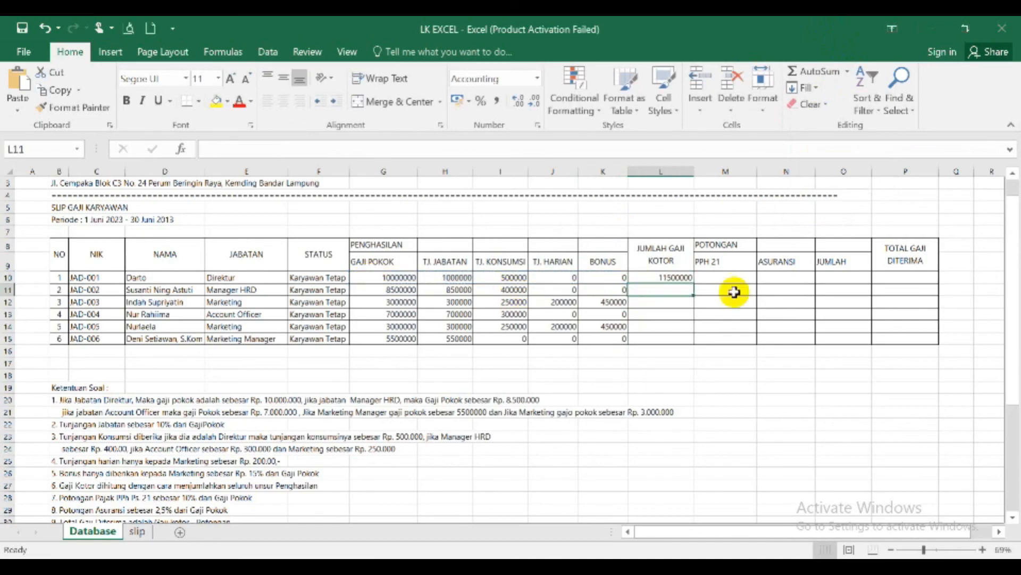
pyautogui.click(676, 275)
pyautogui.moveTo(694, 287); pyautogui.dragTo(689, 339)
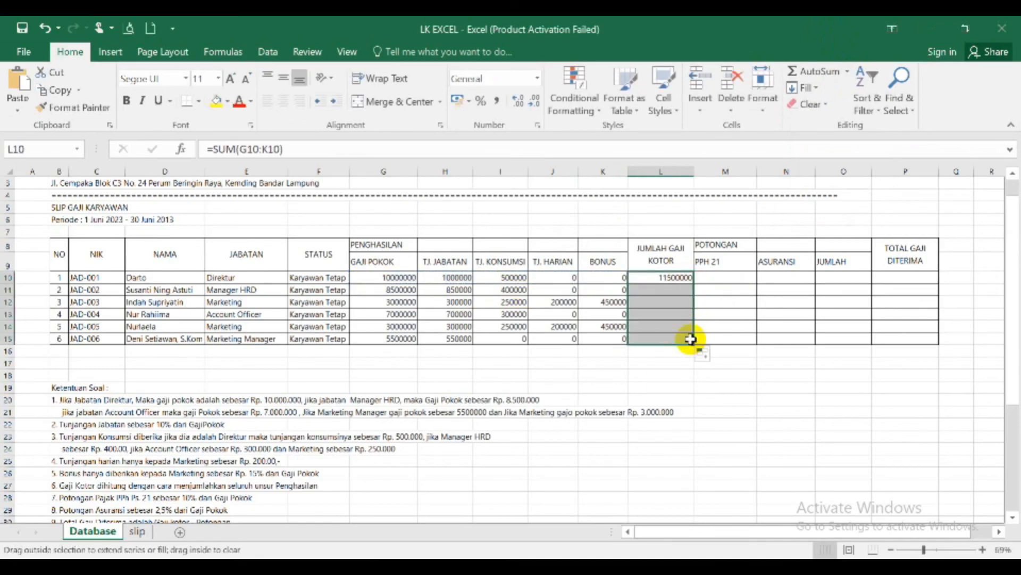
# - Calculate the PPH 21 deduction in M10 as =10%*G10 and fill the formula down to M15
pyautogui.click(727, 277)
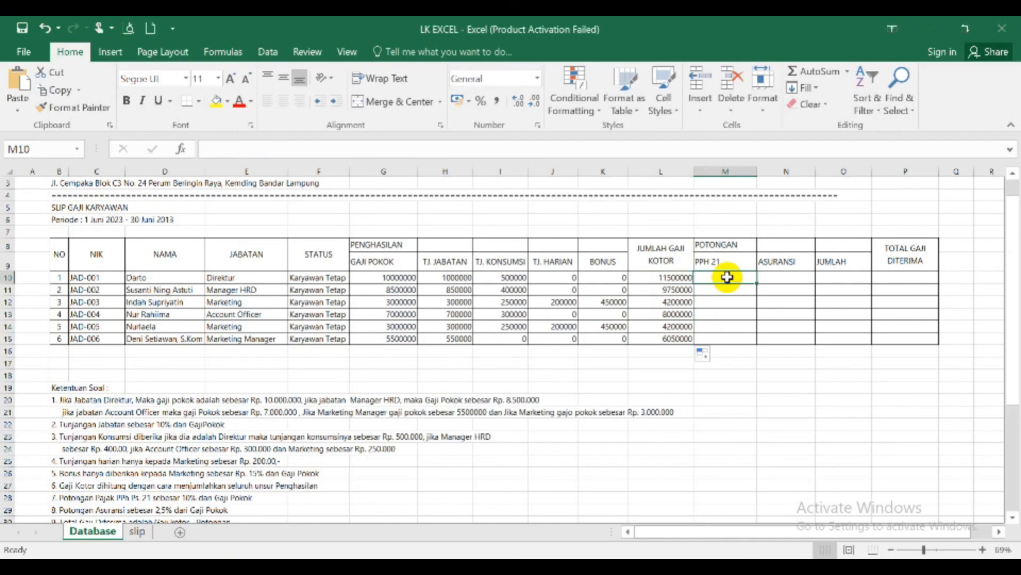
pyautogui.write('=10%*')
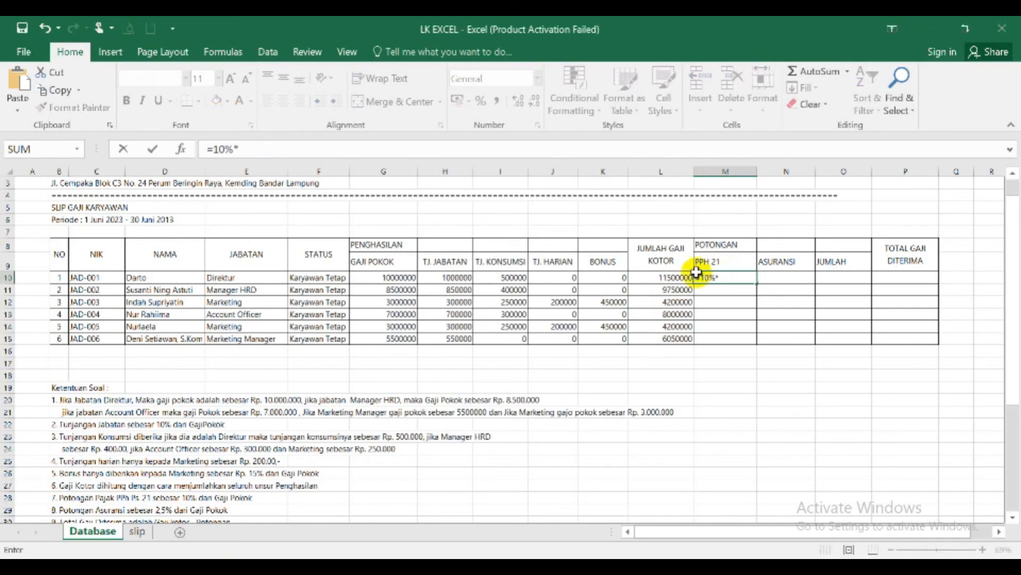
pyautogui.click(385, 280)
pyautogui.press('Return')
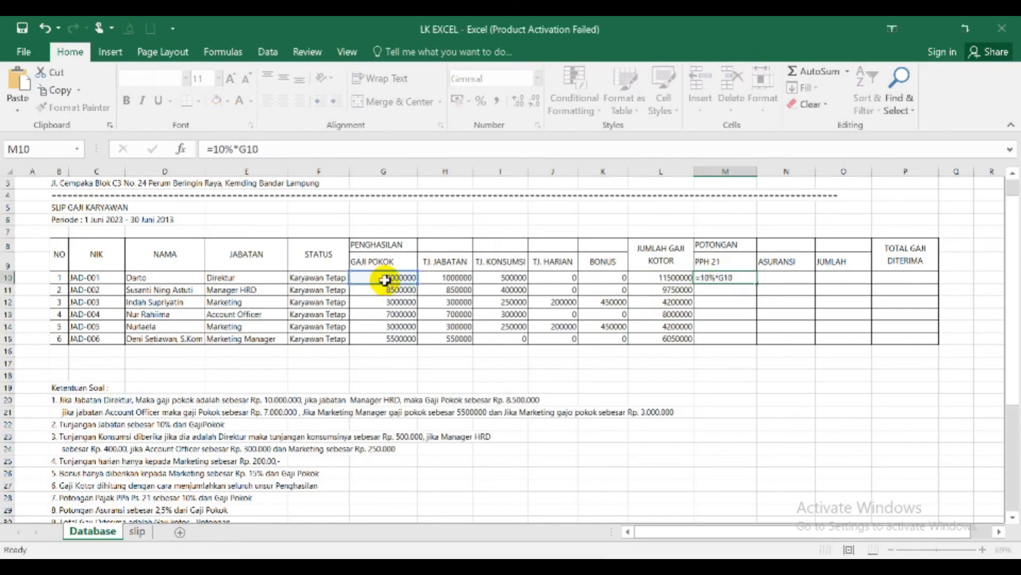
pyautogui.click(739, 277)
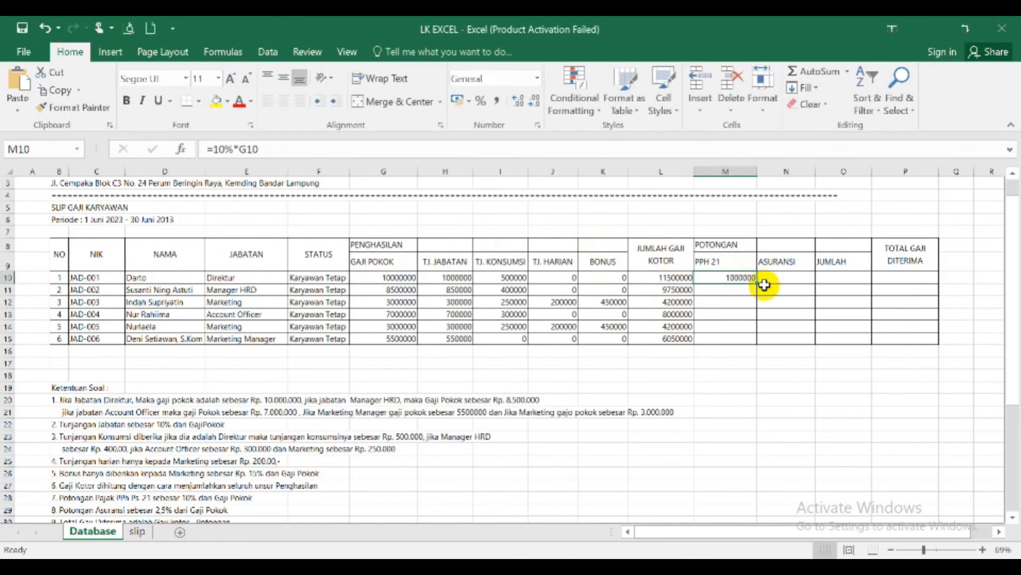
pyautogui.moveTo(756, 285); pyautogui.dragTo(754, 348)
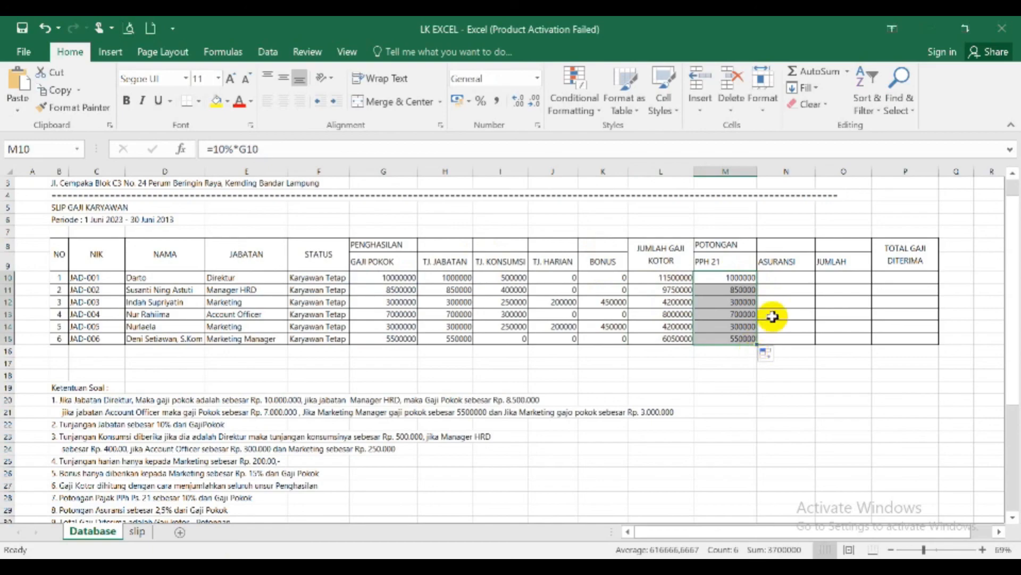
# - Calculate the ASURANSI deduction in N10 as =2,5%*G10 and fill the formula down to N15
pyautogui.click(774, 277)
pyautogui.write('=2')
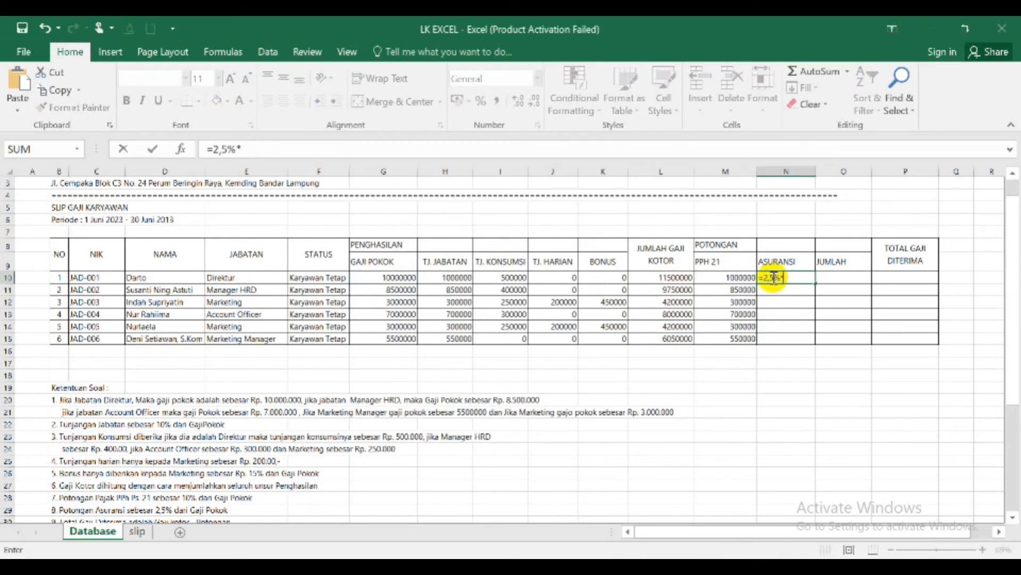
pyautogui.write(',5%*')
pyautogui.click(393, 278)
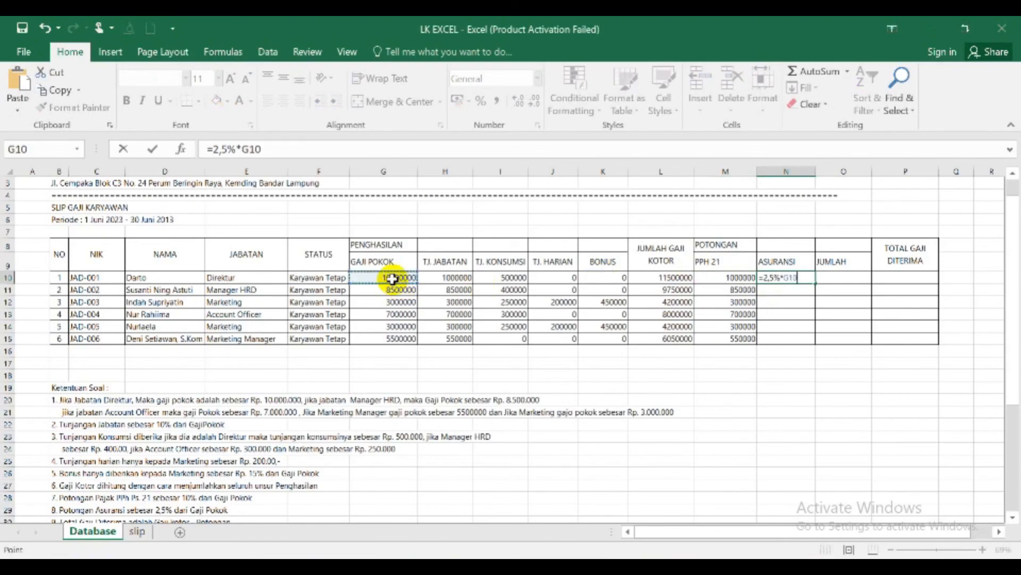
pyautogui.press('Return')
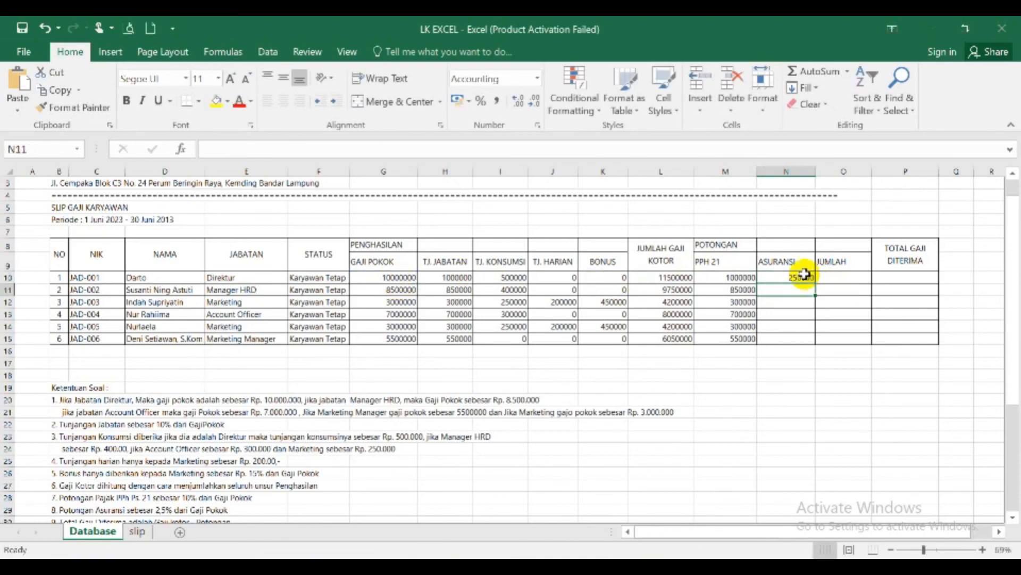
pyautogui.click(803, 274)
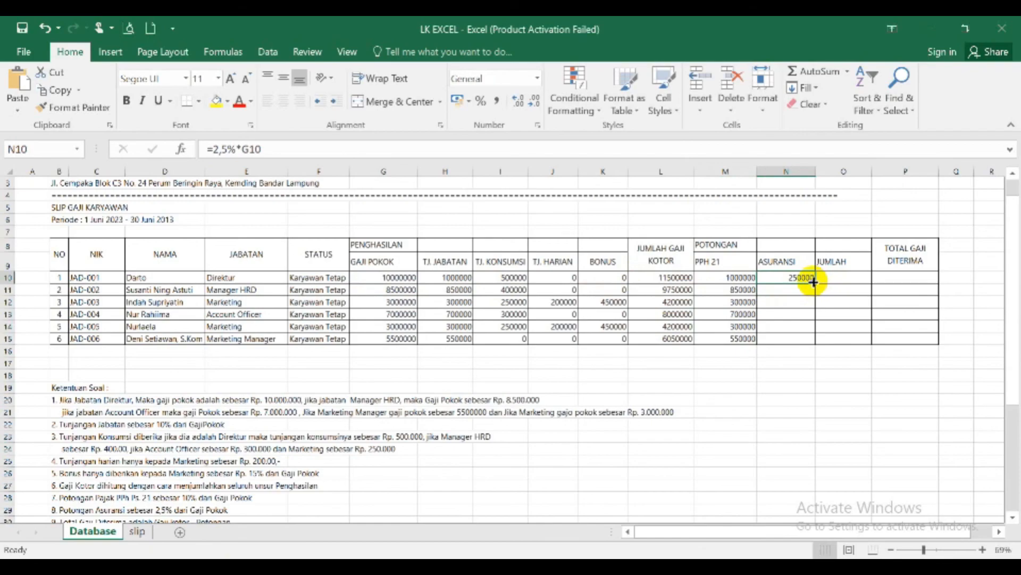
pyautogui.moveTo(814, 285); pyautogui.dragTo(816, 343)
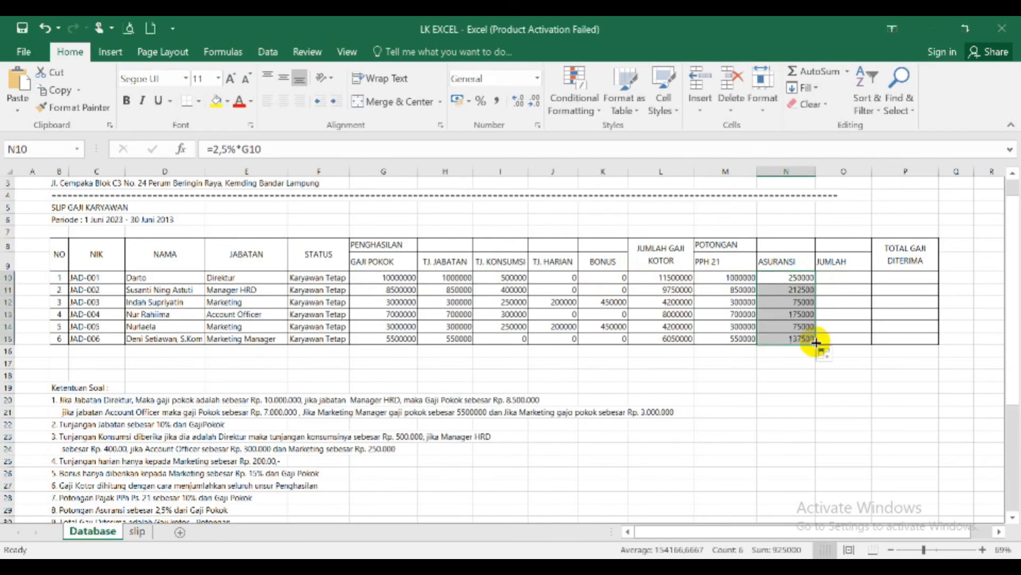
# - Sum the deductions in JUMLAH cell O10 with =SUM(M10:N10) and fill the formula down to O15
pyautogui.click(839, 277)
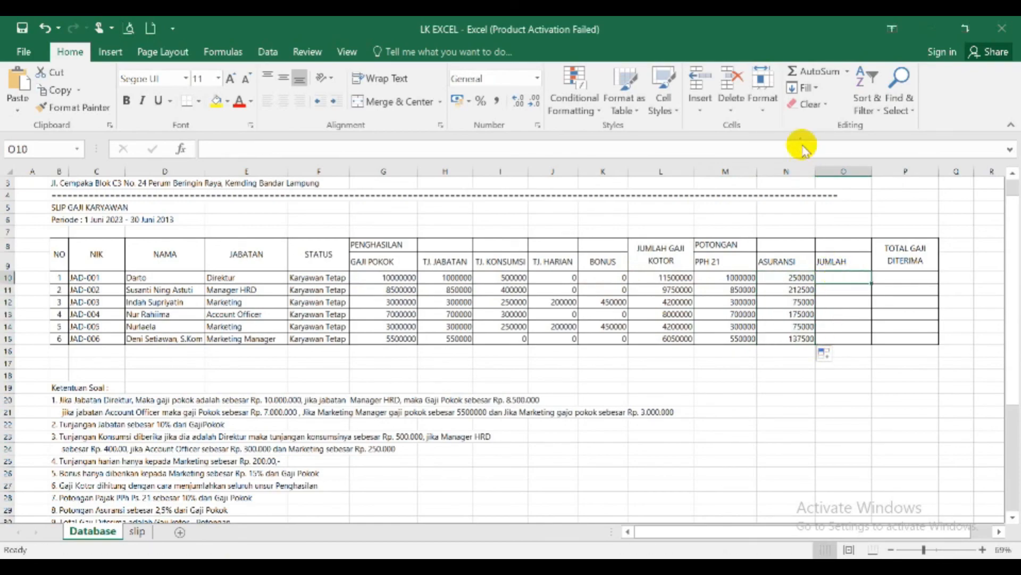
pyautogui.click(806, 71)
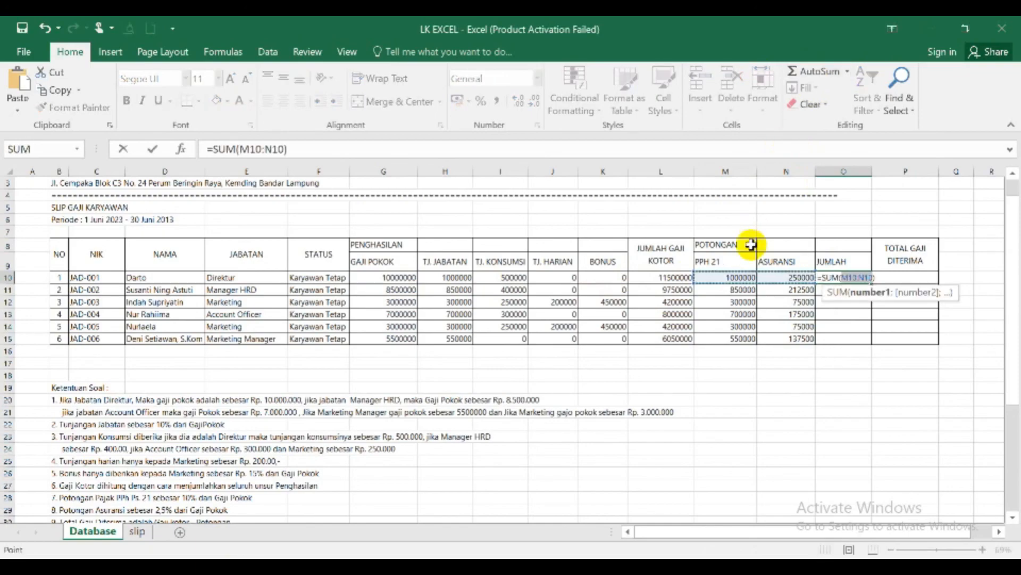
pyautogui.click(723, 277)
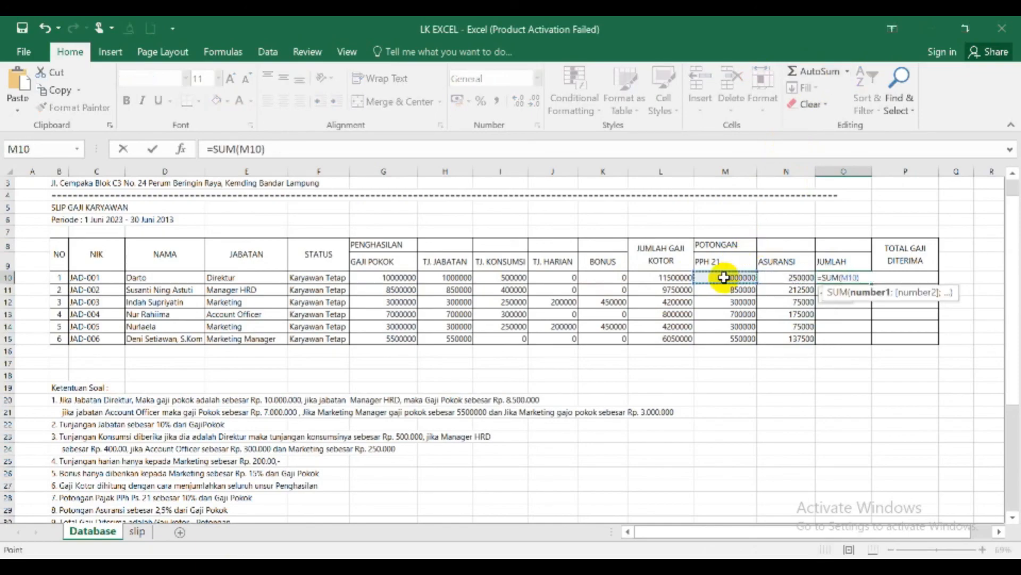
pyautogui.hotkey('shift', 'Right')
pyautogui.press('Return')
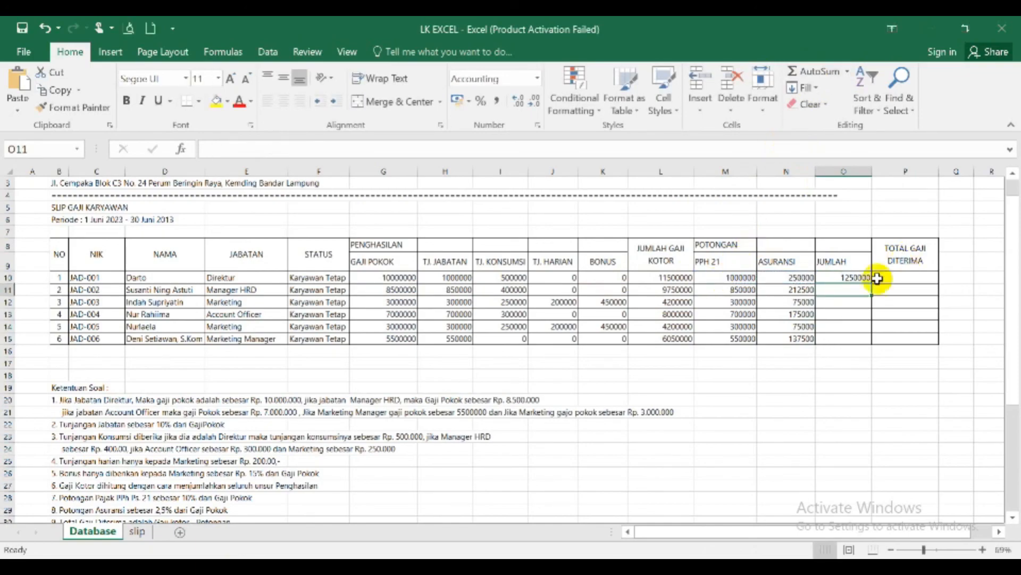
pyautogui.click(863, 280)
pyautogui.moveTo(869, 283); pyautogui.dragTo(872, 343)
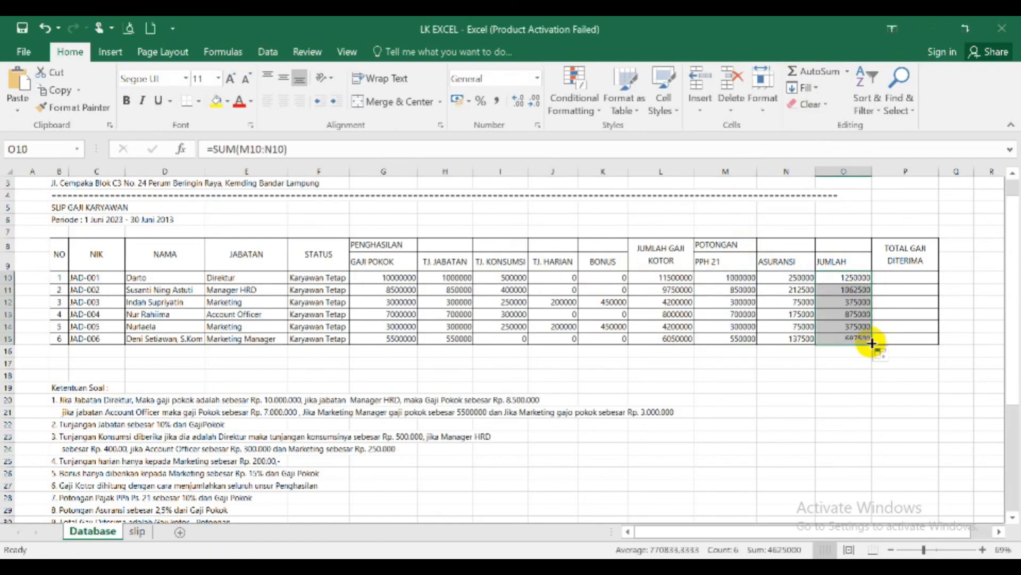
# - Calculate TOTAL GAJI DITERIMA in P10 as =L10-O10 and fill the formula down to P15
pyautogui.click(899, 281)
pyautogui.write('=')
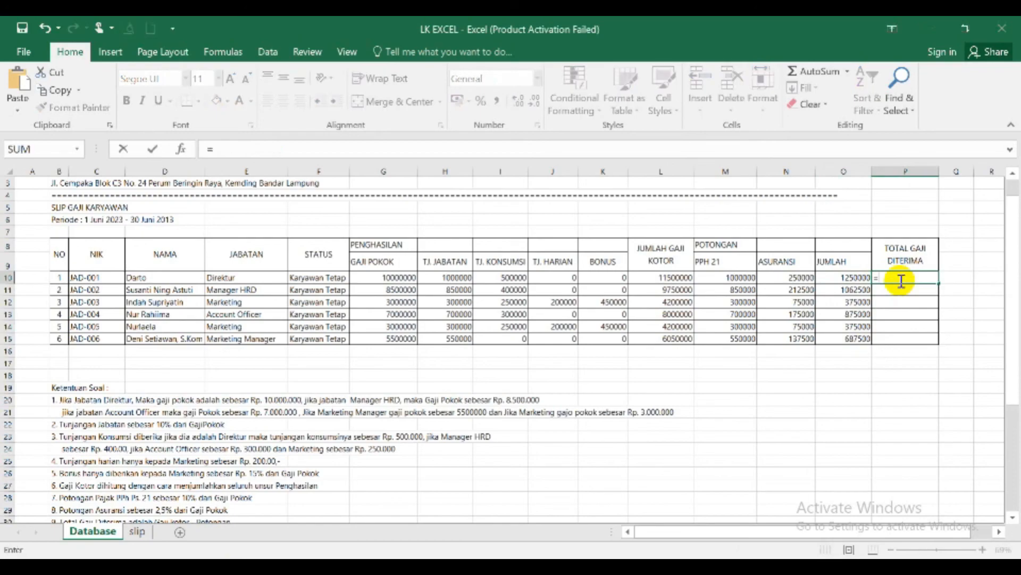
pyautogui.click(669, 276)
pyautogui.write('-')
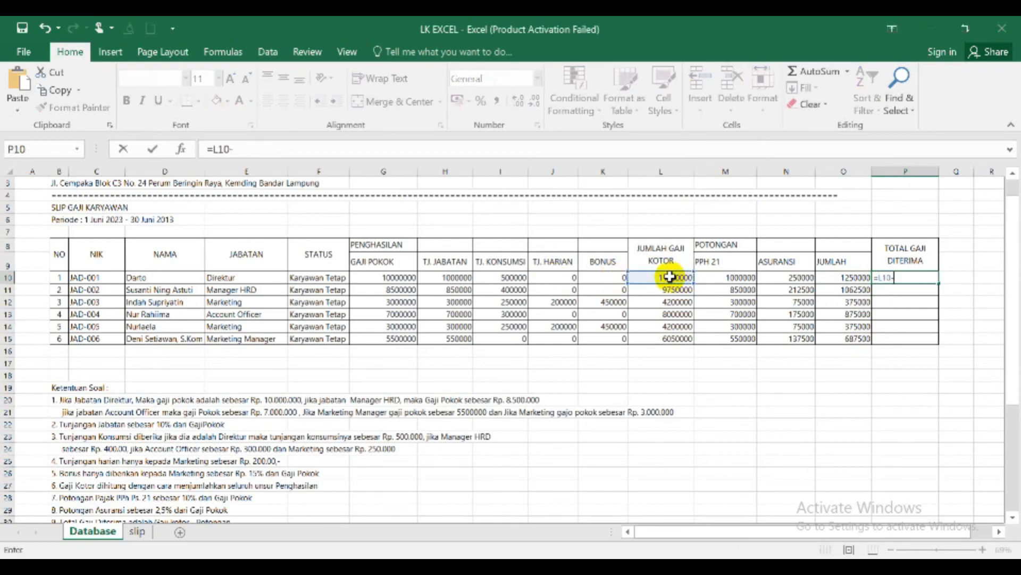
pyautogui.click(843, 281)
pyautogui.press('Return')
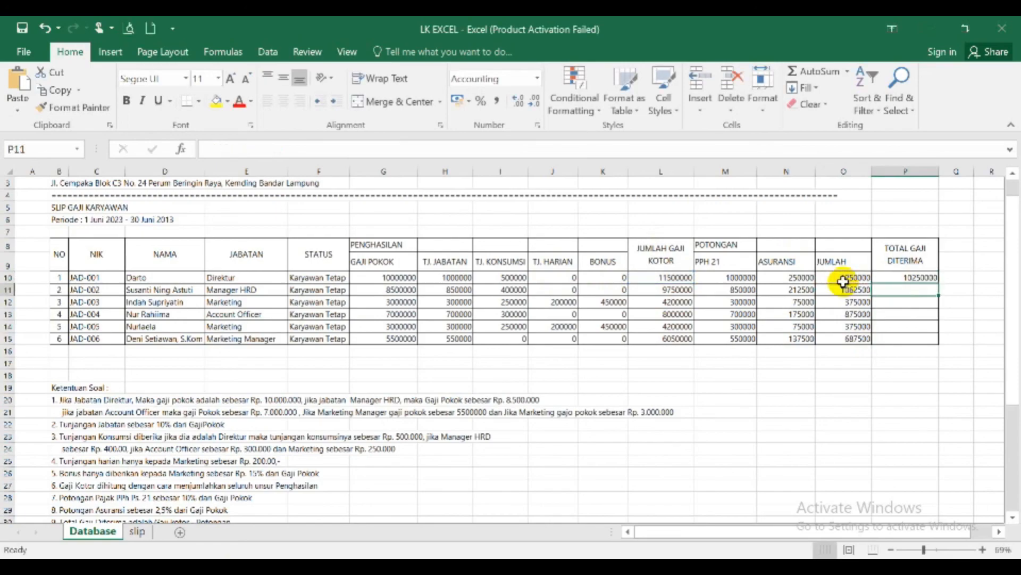
pyautogui.click(927, 276)
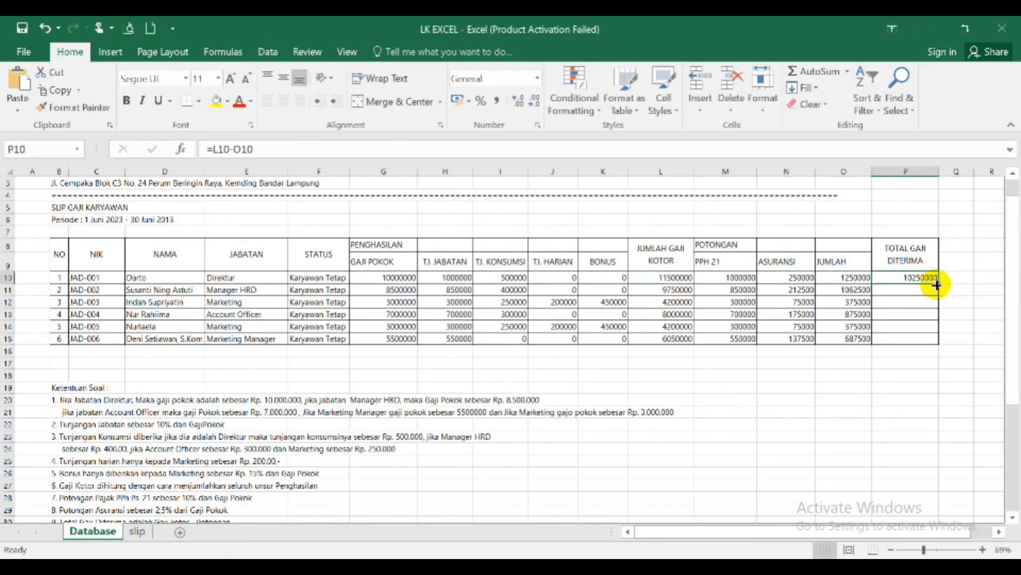
pyautogui.moveTo(939, 283); pyautogui.dragTo(938, 344)
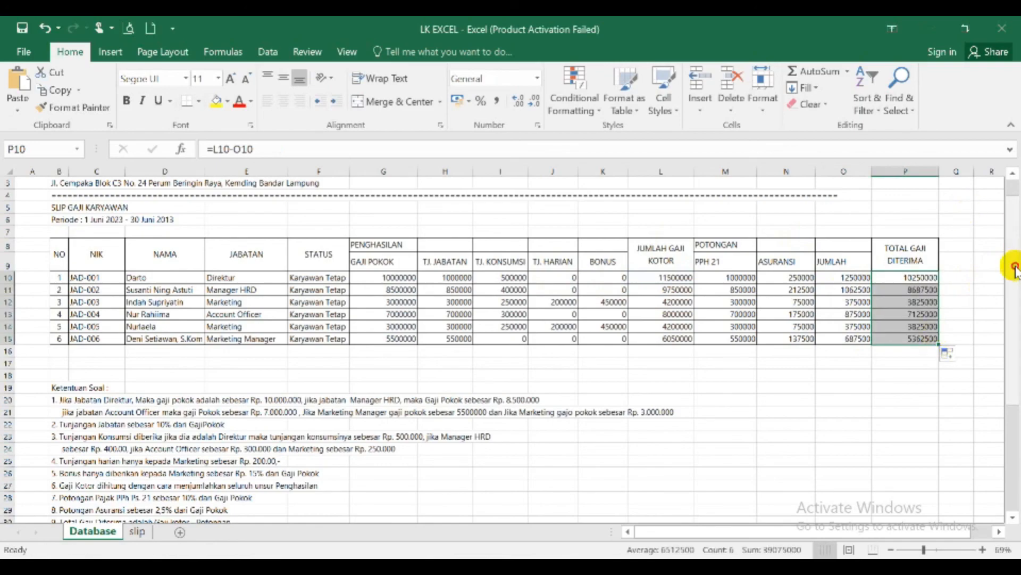
# - Merge and center the company name in row 1 across B1:P1
pyautogui.moveTo(1012, 269); pyautogui.dragTo(1014, 228)
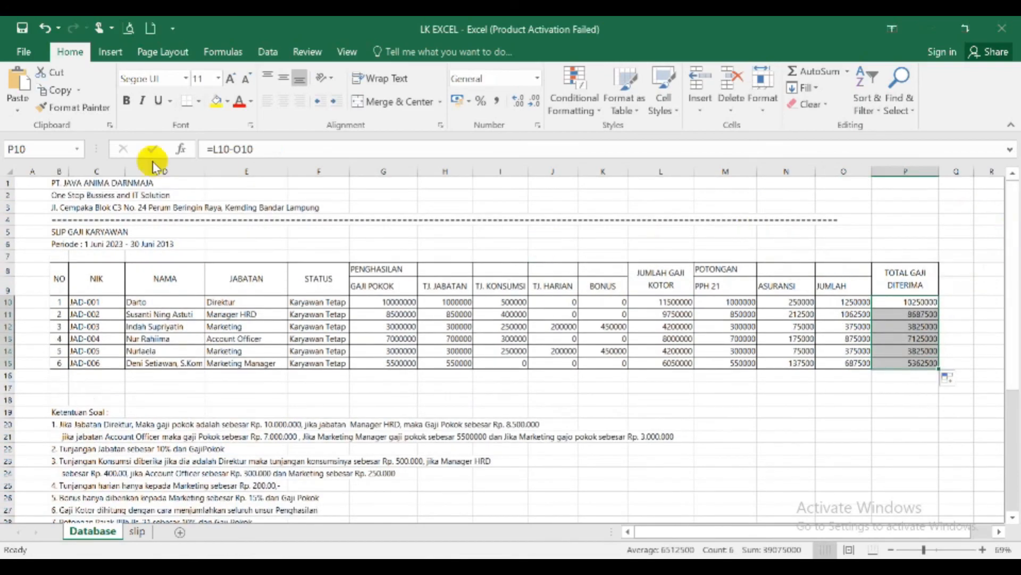
pyautogui.click(55, 183)
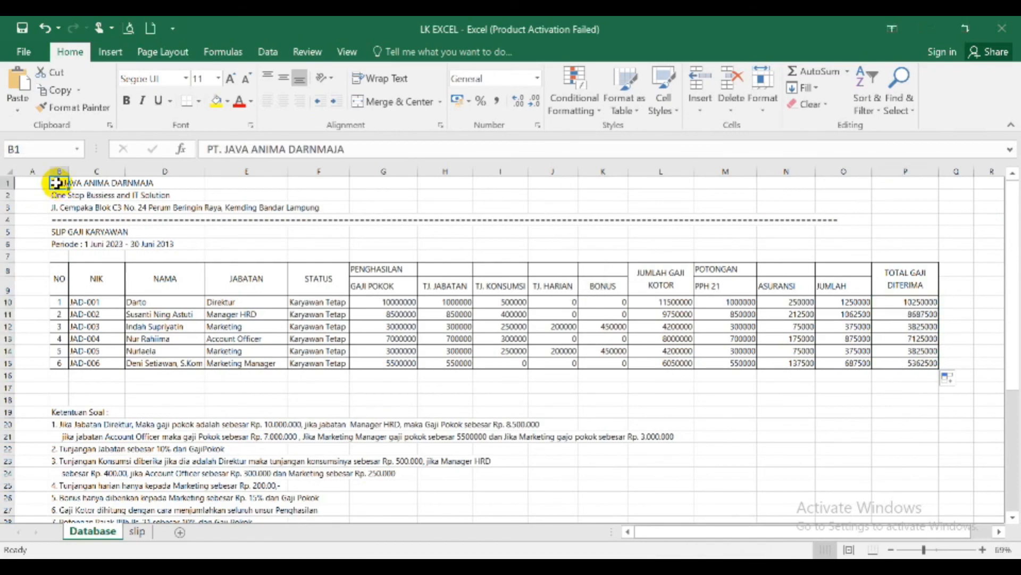
pyautogui.hotkey('shift', 'Right')
pyautogui.hotkey('shift', 'Right')
pyautogui.hotkey('shift', 'Right')
pyautogui.hotkey('shift', 'Right')
pyautogui.hotkey('shift', 'Right')
pyautogui.hotkey('shift', 'Right')
pyautogui.hotkey('shift', 'Right')
pyautogui.hotkey('shift', 'Right')
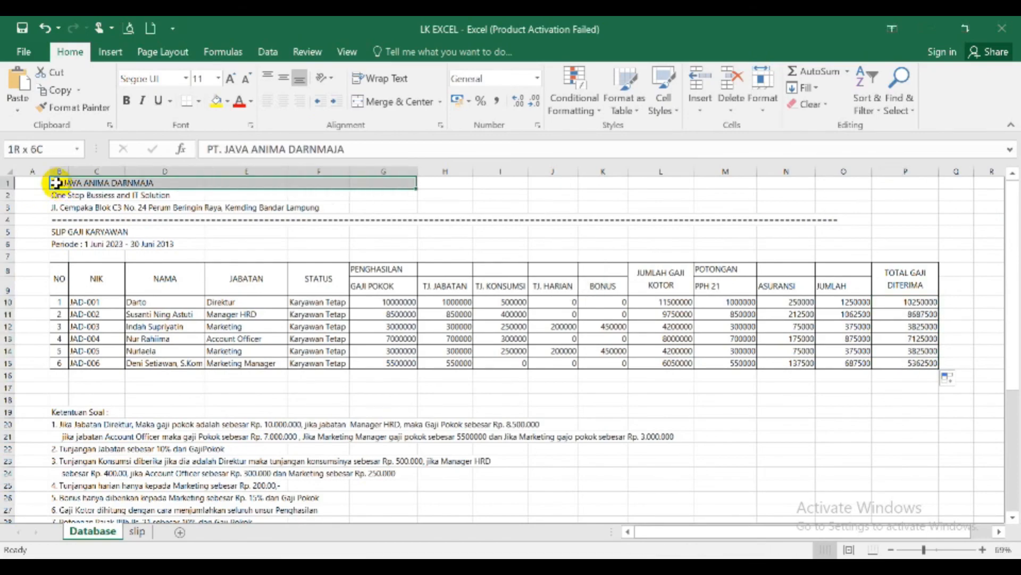
pyautogui.hotkey('shift', 'Right')
pyautogui.hotkey('shift', 'Right')
pyautogui.hotkey('shift', 'Right')
pyautogui.hotkey('shift', 'Right')
pyautogui.hotkey('shift', 'Right')
pyautogui.hotkey('shift', 'Right')
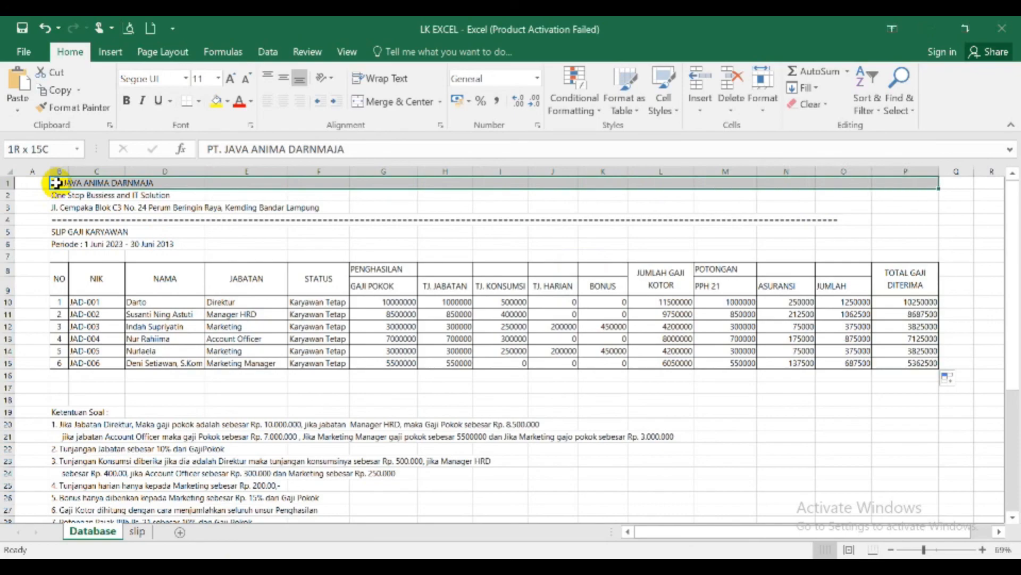
pyautogui.click(396, 104)
# - Merge and center the company tagline in row 2 across B2:P2
pyautogui.press('Down')
pyautogui.hotkey('shift', 'Right')
pyautogui.hotkey('shift', 'Right')
pyautogui.hotkey('shift', 'Right')
pyautogui.hotkey('shift', 'Right')
pyautogui.hotkey('shift', 'Right')
pyautogui.hotkey('shift', 'Right')
pyautogui.hotkey('shift', 'Right')
pyautogui.hotkey('shift', 'Right')
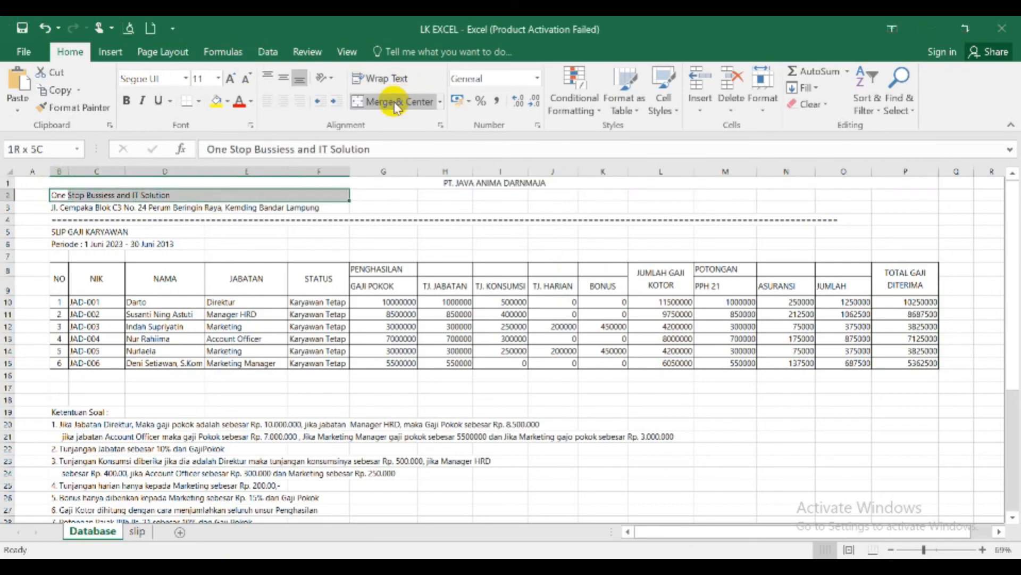
pyautogui.hotkey('shift', 'Right')
pyautogui.hotkey('shift', 'Right')
pyautogui.hotkey('shift', 'Right')
pyautogui.hotkey('shift', 'Right')
pyautogui.hotkey('shift', 'Right')
pyautogui.hotkey('shift', 'Right')
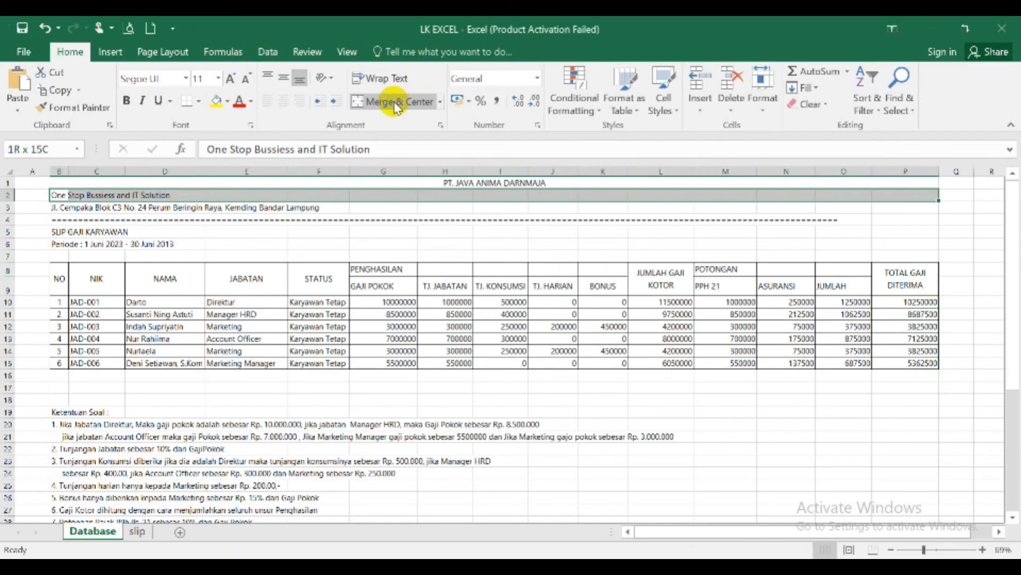
pyautogui.click(396, 103)
# - Merge and center the company address line in row 3 across B3:P3
pyautogui.press('Down')
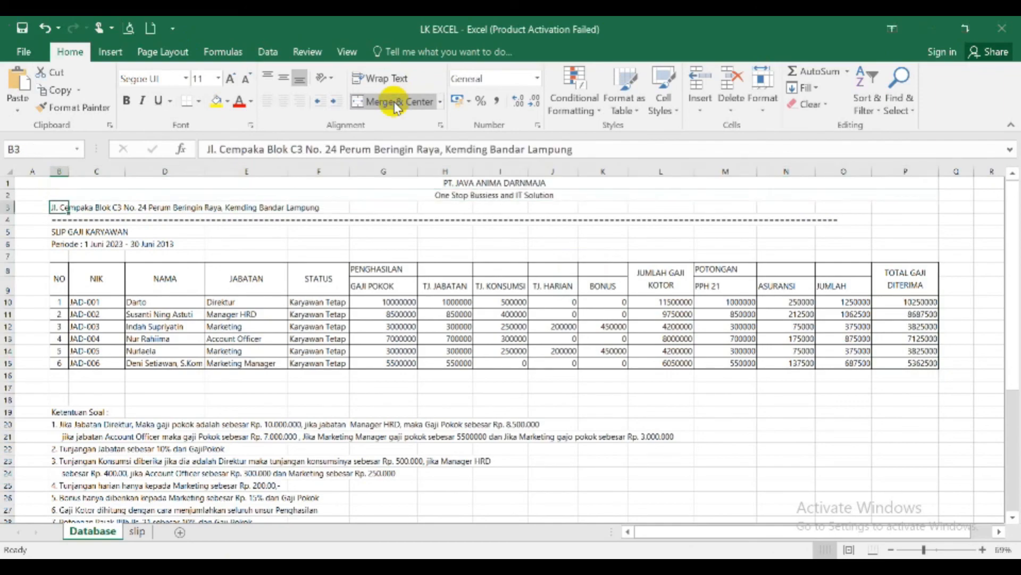
pyautogui.hotkey('shift', 'Right')
pyautogui.hotkey('shift', 'Right')
pyautogui.hotkey('shift', 'Right')
pyautogui.hotkey('shift', 'Right')
pyautogui.hotkey('shift', 'Right')
pyautogui.hotkey('shift', 'Right')
pyautogui.hotkey('shift', 'Right')
pyautogui.hotkey('shift', 'Right')
pyautogui.hotkey('shift', 'Right')
pyautogui.hotkey('shift', 'Right')
pyautogui.hotkey('shift', 'Right')
pyautogui.hotkey('shift', 'Right')
pyautogui.hotkey('shift', 'Right')
pyautogui.hotkey('shift', 'Right')
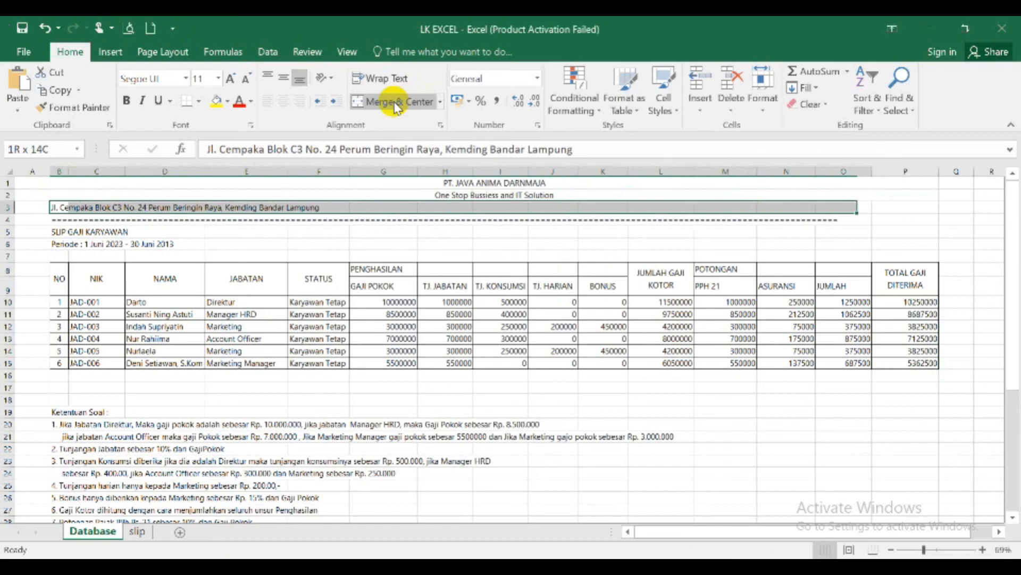
pyautogui.click(396, 103)
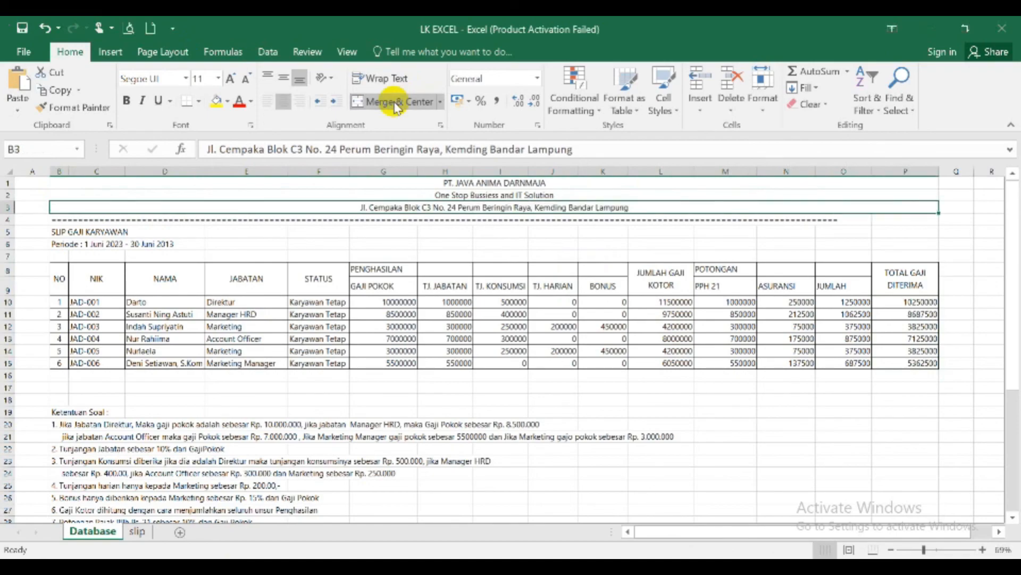
# - Merge and center the SLIP GAJI KARYAWAN title in row 5 across B5:P5
pyautogui.press('Down')
pyautogui.press('Down')
pyautogui.hotkey('shift', 'Right')
pyautogui.hotkey('shift', 'Right')
pyautogui.hotkey('shift', 'Right')
pyautogui.hotkey('shift', 'Right')
pyautogui.hotkey('shift', 'Right')
pyautogui.hotkey('shift', 'Right')
pyautogui.hotkey('shift', 'Right')
pyautogui.hotkey('shift', 'Right')
pyautogui.hotkey('shift', 'Right')
pyautogui.hotkey('shift', 'Right')
pyautogui.hotkey('shift', 'Right')
pyautogui.hotkey('shift', 'Right')
pyautogui.hotkey('shift', 'Right')
pyautogui.hotkey('shift', 'Right')
pyautogui.hotkey('shift', 'Right')
pyautogui.hotkey('shift', 'Right')
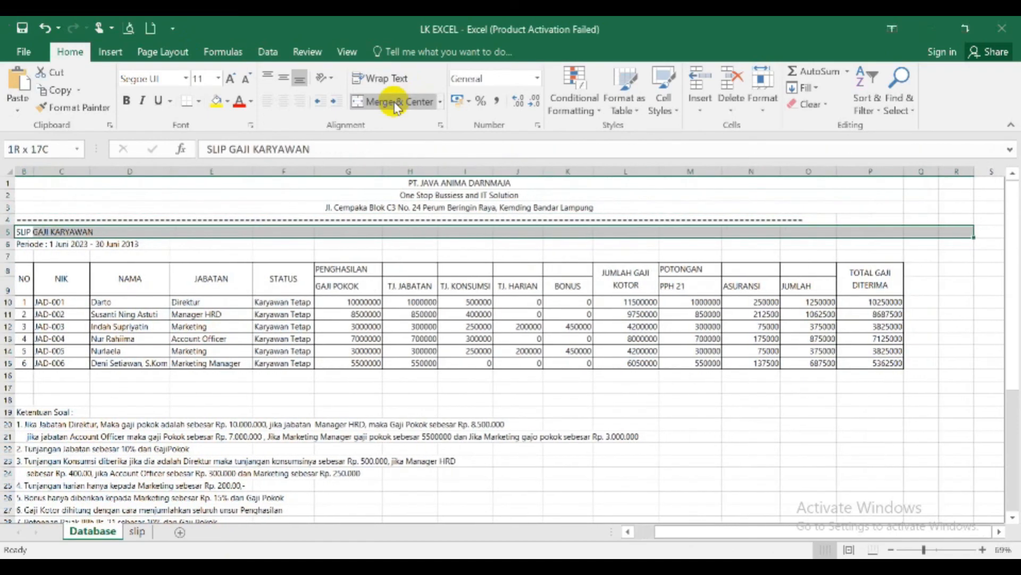
pyautogui.hotkey('shift', 'Left')
pyautogui.hotkey('shift', 'Left')
pyautogui.click(398, 108)
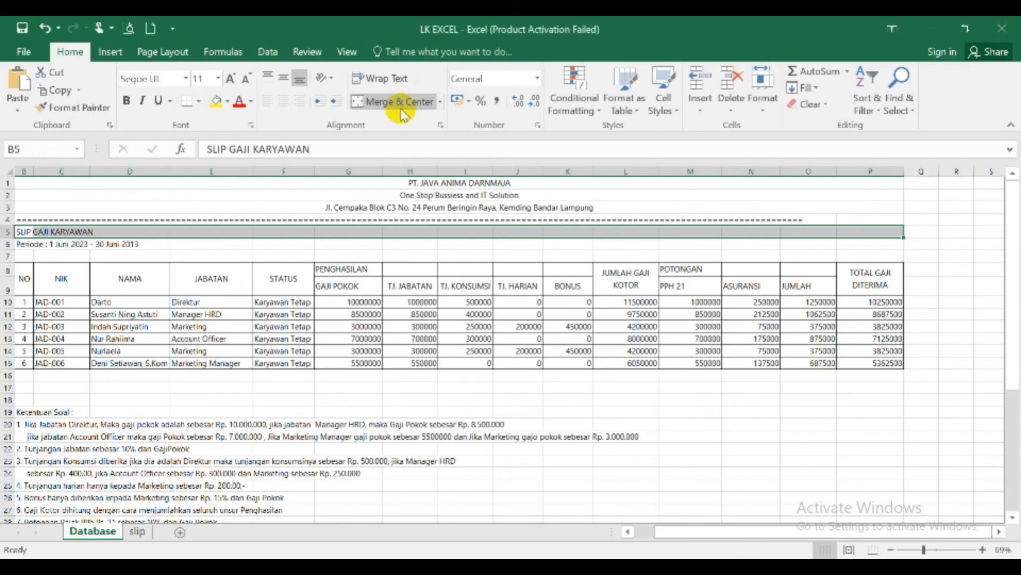
# - Merge and center the Periode line in row 6 across B6:P6
pyautogui.press('Down')
pyautogui.hotkey('shift', 'Right')
pyautogui.hotkey('shift', 'Right')
pyautogui.hotkey('shift', 'Right')
pyautogui.hotkey('shift', 'Right')
pyautogui.hotkey('shift', 'Right')
pyautogui.hotkey('shift', 'Right')
pyautogui.hotkey('shift', 'Right')
pyautogui.hotkey('shift', 'Right')
pyautogui.hotkey('shift', 'Right')
pyautogui.hotkey('shift', 'Right')
pyautogui.hotkey('shift', 'Right')
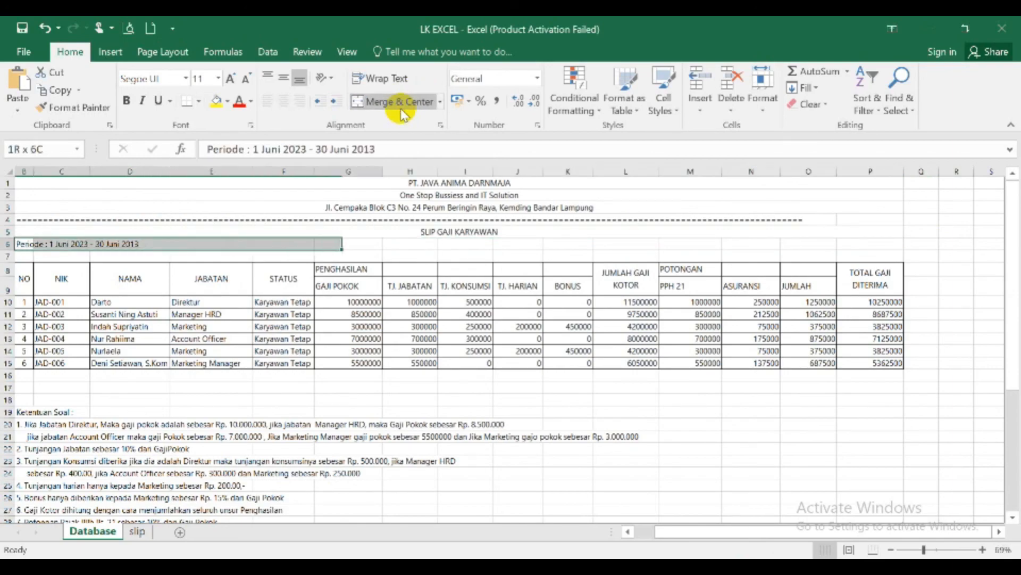
pyautogui.hotkey('shift', 'Right')
pyautogui.hotkey('shift', 'Right')
pyautogui.hotkey('shift', 'Right')
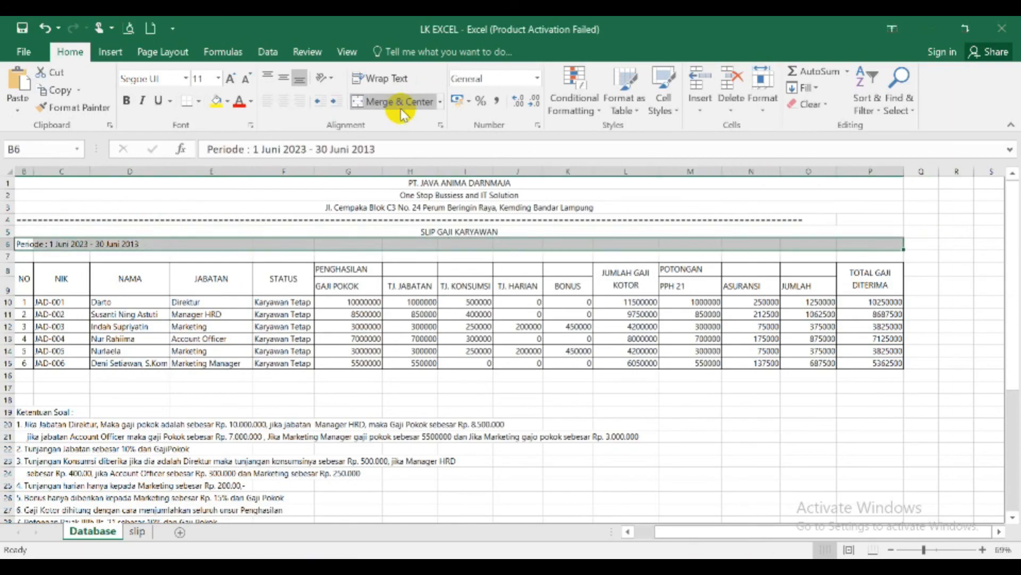
pyautogui.click(403, 111)
# - Merge and center the separator line in row 4 across B4:P4
pyautogui.press('Up')
pyautogui.press('Up')
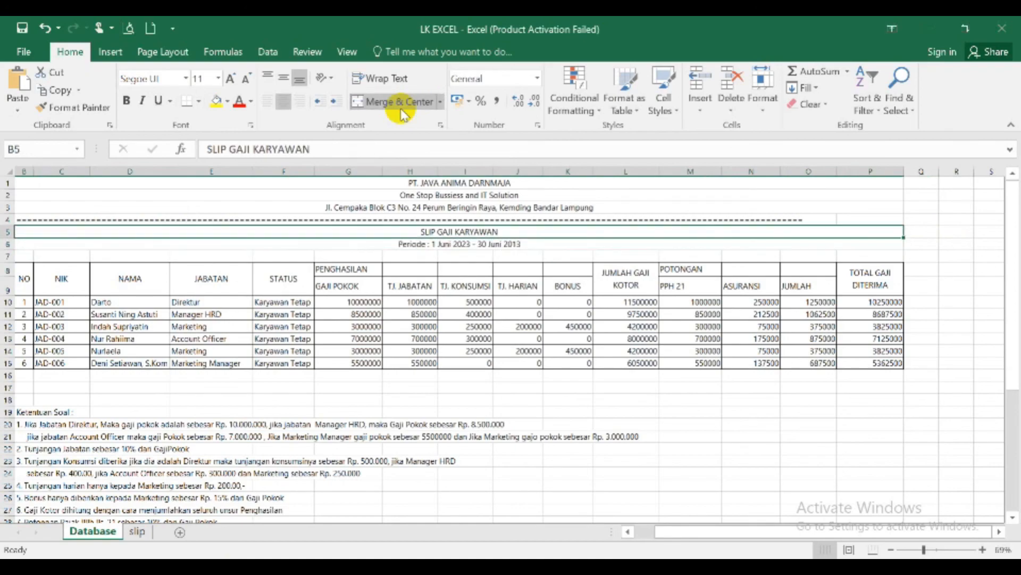
pyautogui.hotkey('shift', 'Right')
pyautogui.hotkey('shift', 'Right')
pyautogui.hotkey('shift', 'Right')
pyautogui.hotkey('shift', 'Right')
pyautogui.hotkey('shift', 'Right')
pyautogui.hotkey('shift', 'Right')
pyautogui.hotkey('shift', 'Right')
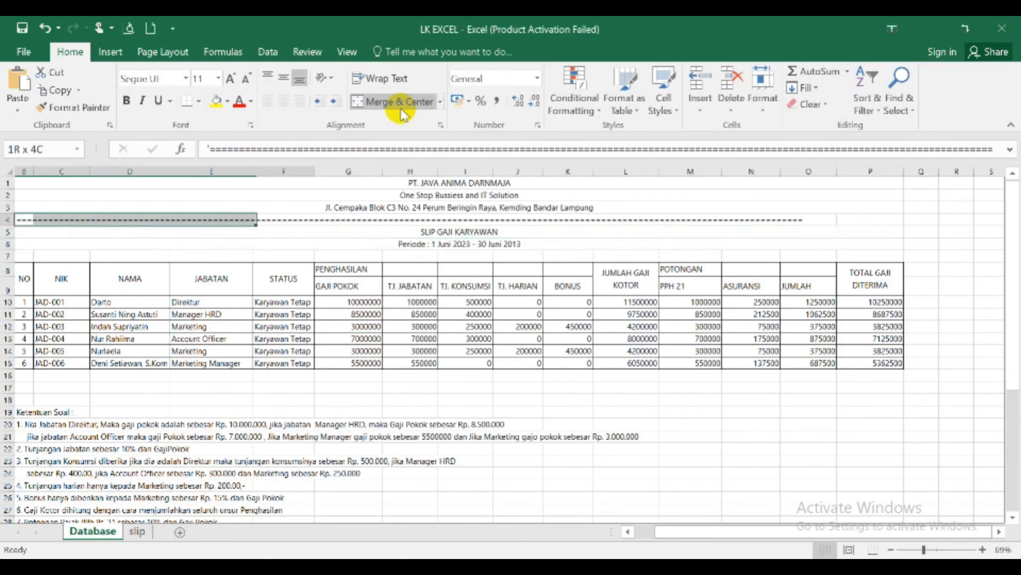
pyautogui.hotkey('shift', 'Right')
pyautogui.hotkey('shift', 'Right')
pyautogui.hotkey('shift', 'Right')
pyautogui.hotkey('shift', 'Right')
pyautogui.hotkey('shift', 'Right')
pyautogui.hotkey('shift', 'Right')
pyautogui.hotkey('shift', 'Right')
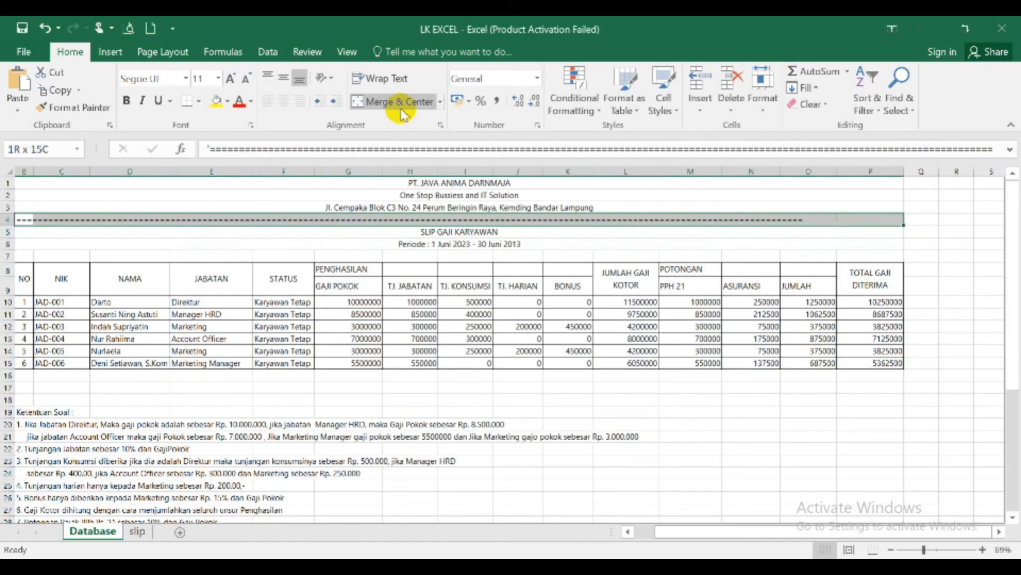
pyautogui.click(401, 109)
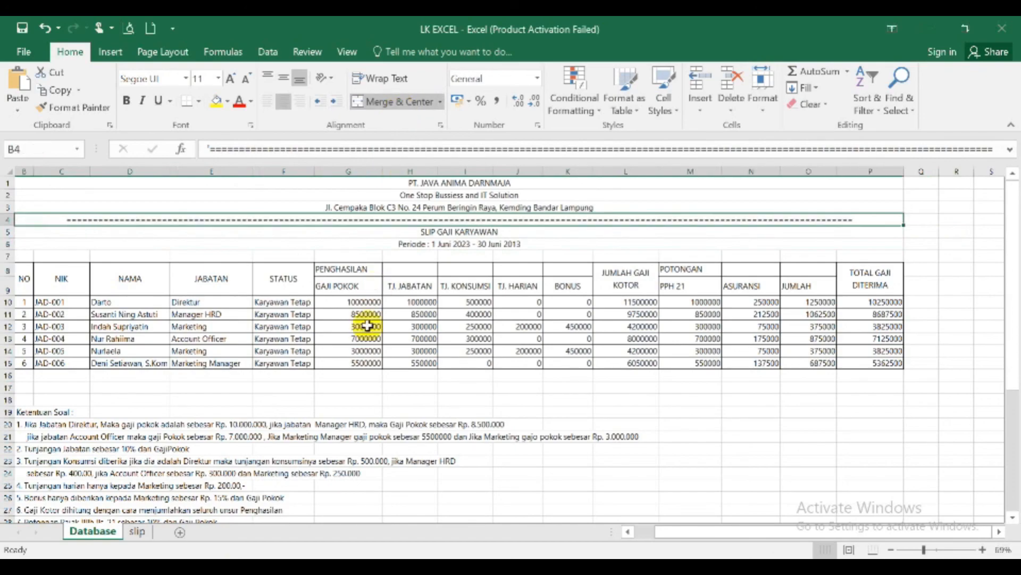
# - Apply the Accounting number format to the salary amounts in G10:P15
pyautogui.click(346, 303)
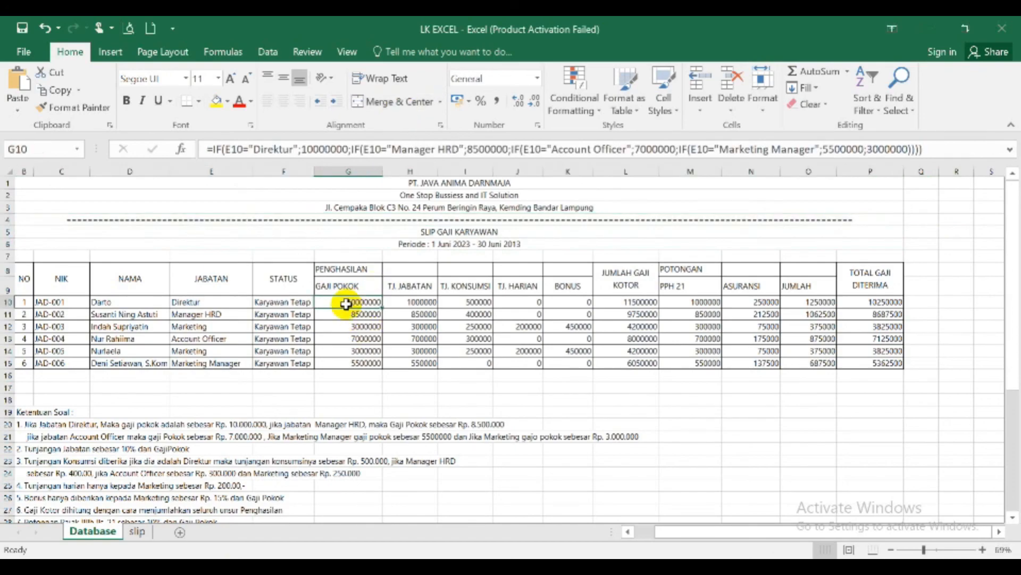
pyautogui.hotkey('shift', 'Right')
pyautogui.hotkey('shift', 'Right')
pyautogui.hotkey('shift', 'Right')
pyautogui.hotkey('shift', 'Right')
pyautogui.hotkey('shift', 'Right')
pyautogui.hotkey('shift', 'Right')
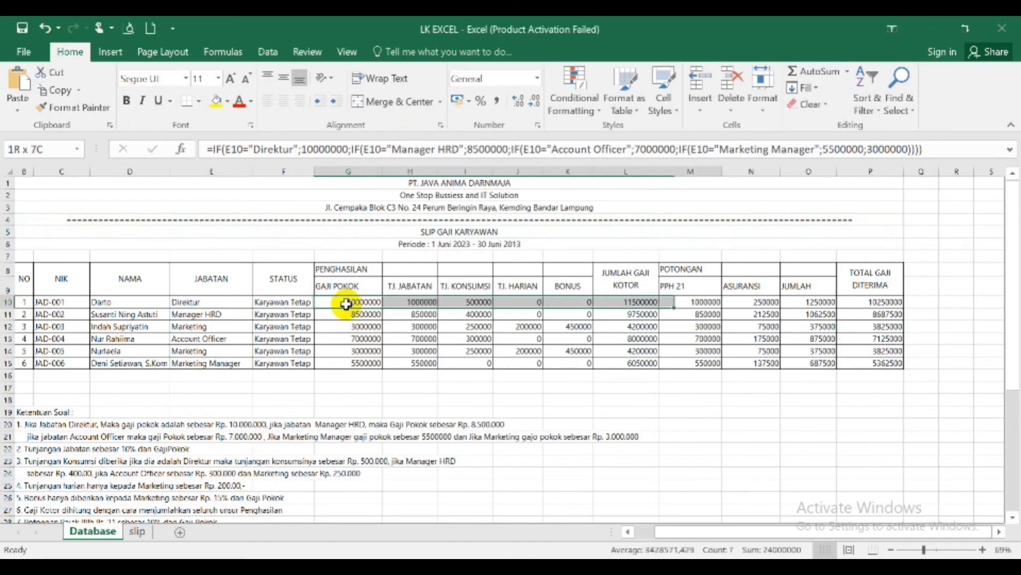
pyautogui.hotkey('shift', 'Right')
pyautogui.hotkey('shift', 'Right')
pyautogui.hotkey('shift', 'Right')
pyautogui.hotkey('shift', 'Right')
pyautogui.hotkey('shift', 'Left')
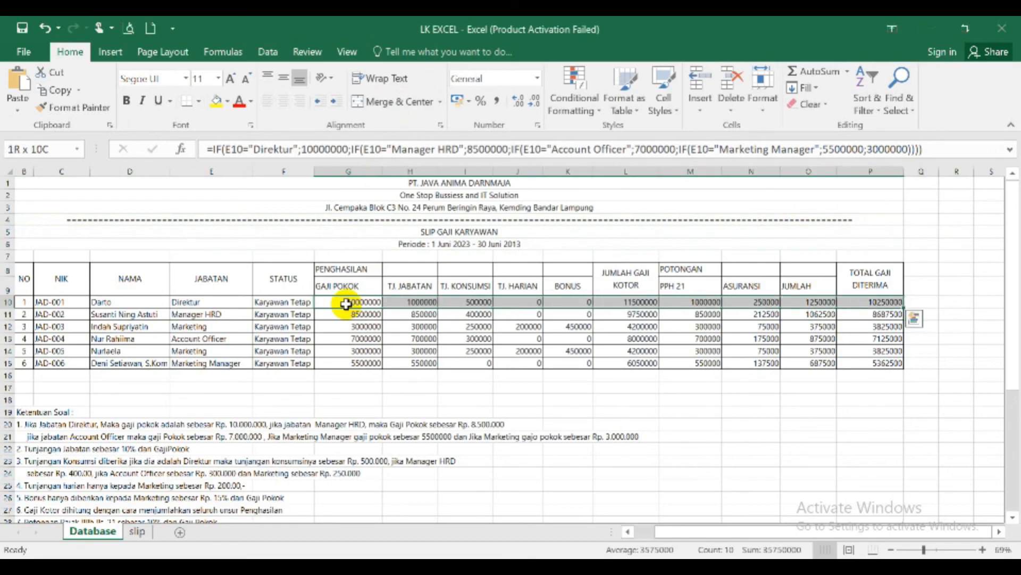
pyautogui.hotkey('shift', 'Down')
pyautogui.hotkey('shift', 'Down')
pyautogui.hotkey('shift', 'Down')
pyautogui.hotkey('shift', 'Down')
pyautogui.hotkey('shift', 'Down')
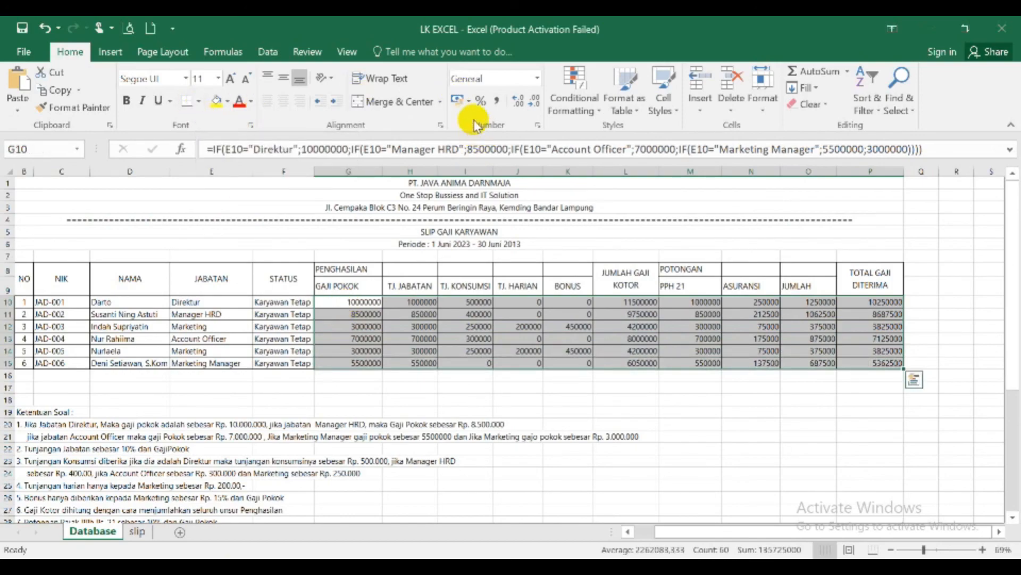
pyautogui.click(538, 81)
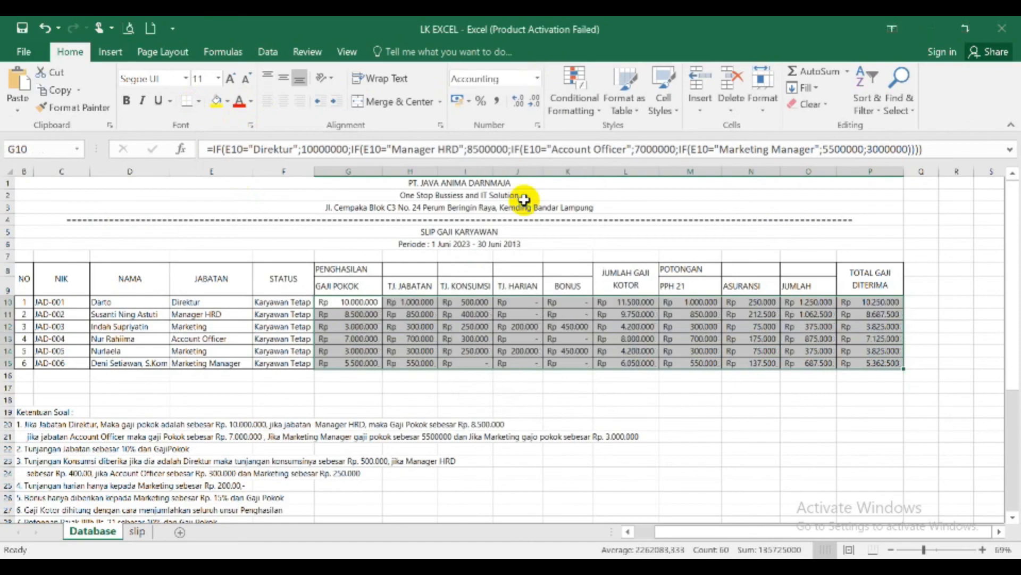
pyautogui.click(526, 202)
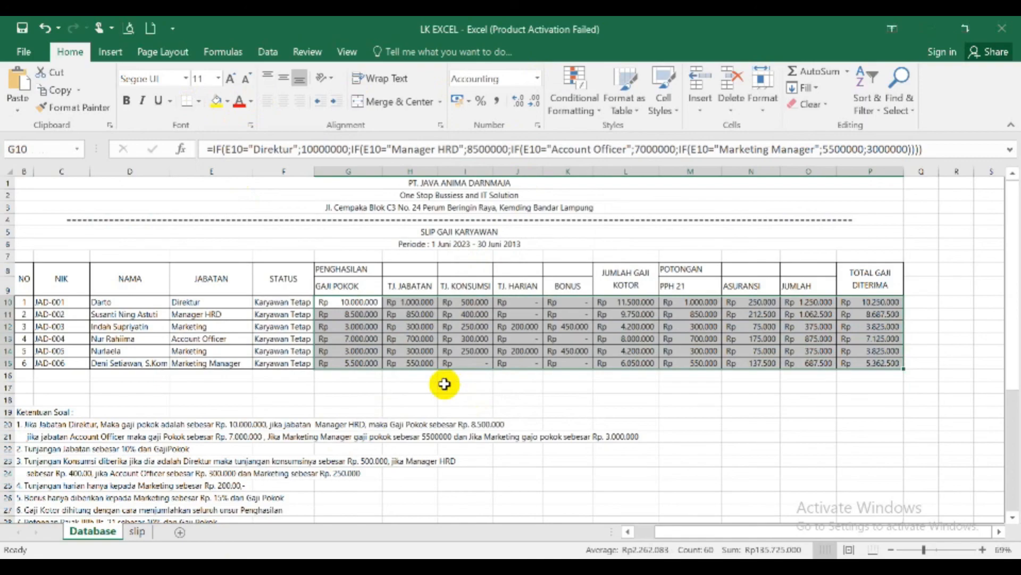
# - Add all borders to the empty row below the salary table, B16:P16
pyautogui.click(29, 377)
pyautogui.hotkey('shift', 'Right')
pyautogui.hotkey('shift', 'Right')
pyautogui.hotkey('shift', 'Right')
pyautogui.hotkey('shift', 'Right')
pyautogui.hotkey('shift', 'Right')
pyautogui.hotkey('shift', 'Right')
pyautogui.hotkey('shift', 'Right')
pyautogui.hotkey('shift', 'Right')
pyautogui.hotkey('shift', 'Right')
pyautogui.hotkey('shift', 'Right')
pyautogui.hotkey('shift', 'Right')
pyautogui.hotkey('shift', 'Right')
pyautogui.hotkey('shift', 'Right')
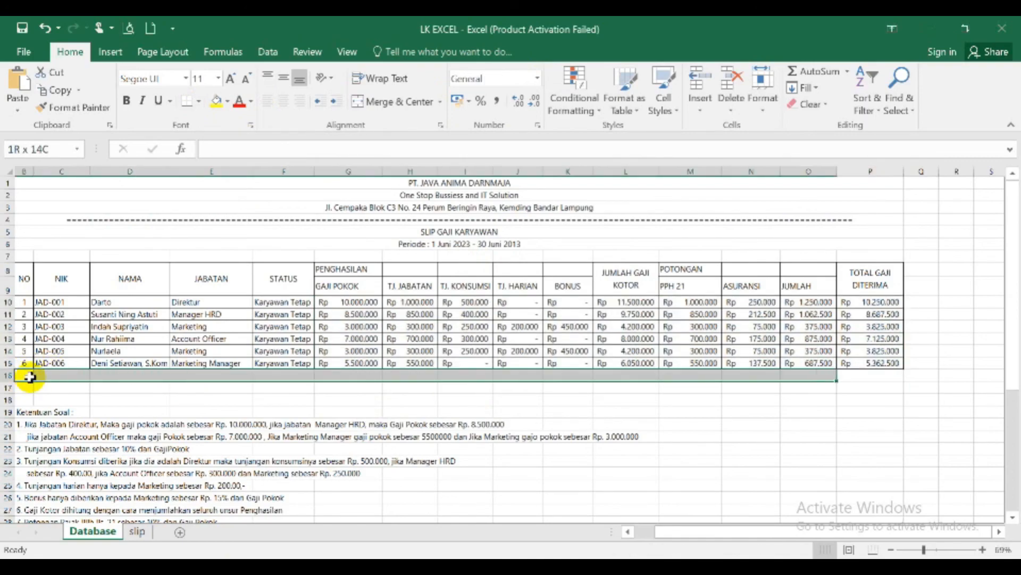
pyautogui.hotkey('shift', 'Right')
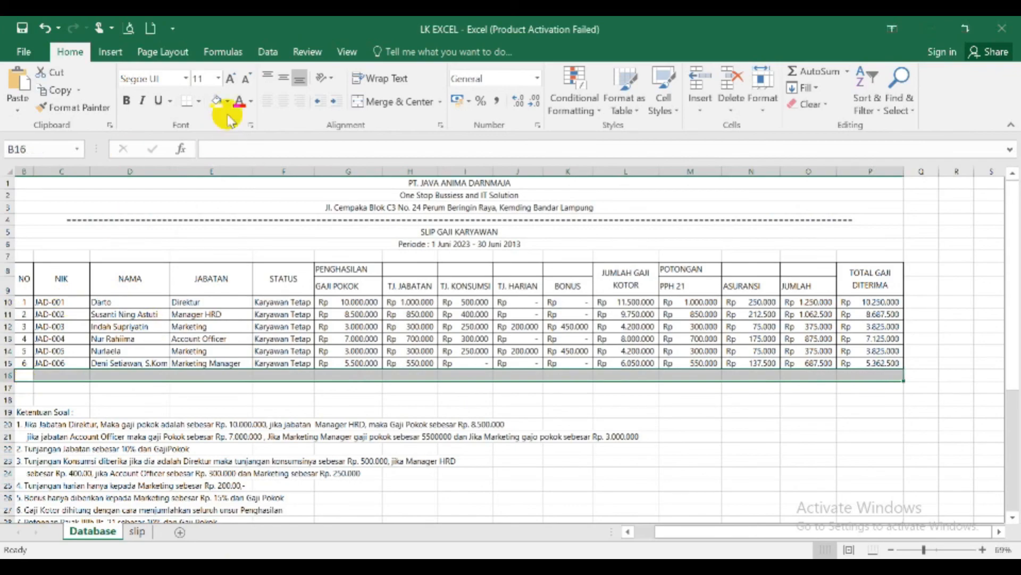
pyautogui.click(198, 102)
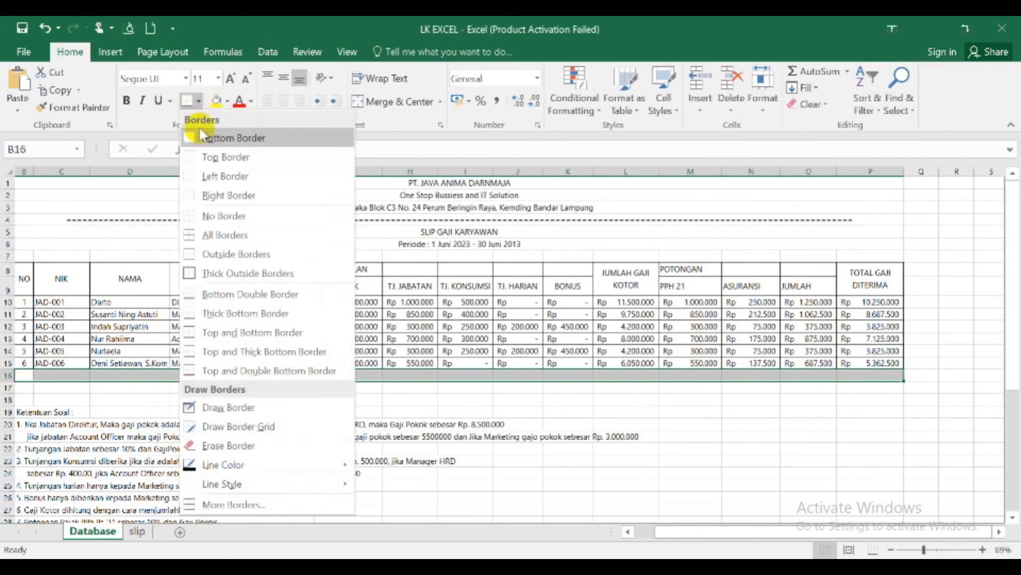
pyautogui.click(190, 237)
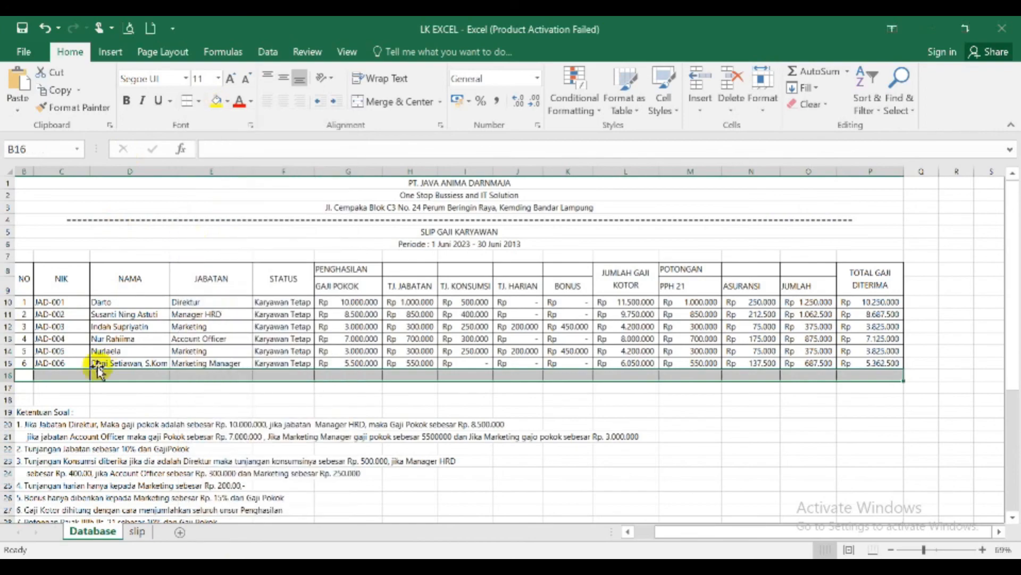
# - Enter the label TOTAL JUMLAH in C16 and merge and center it across B16:F16
pyautogui.click(45, 374)
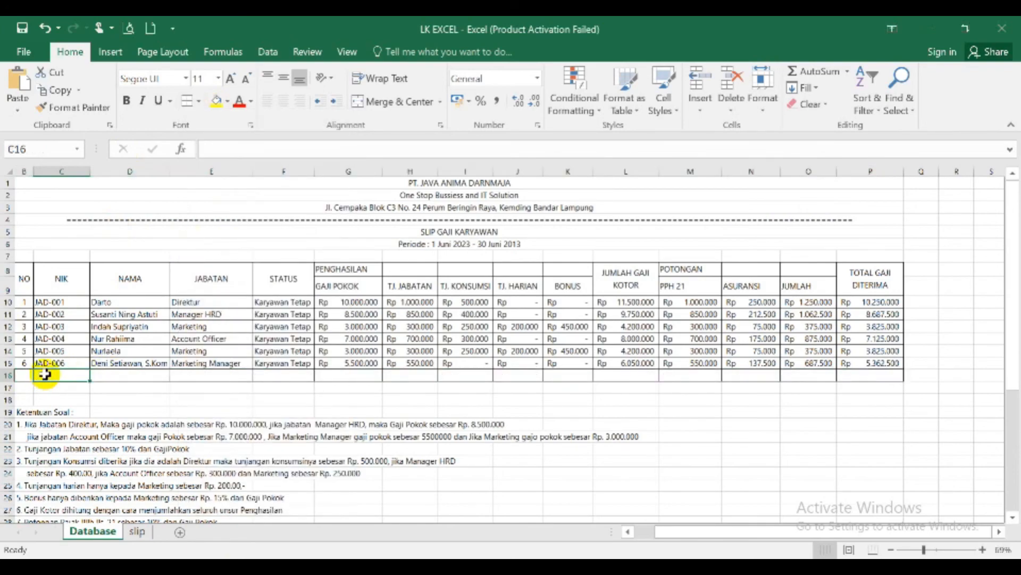
pyautogui.write('TOTAL JUMLAH')
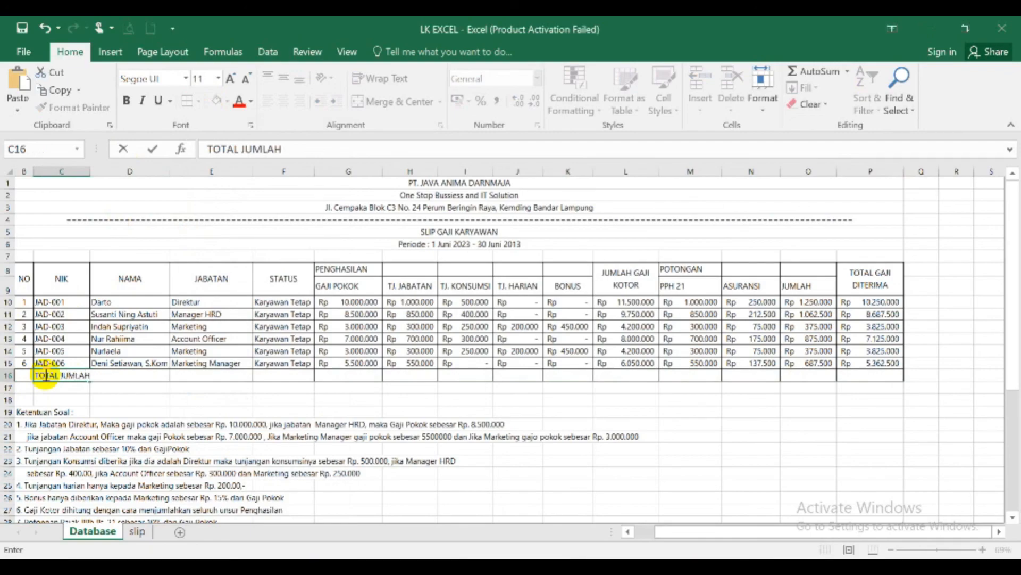
pyautogui.hotkey('ctrl', 'Return')
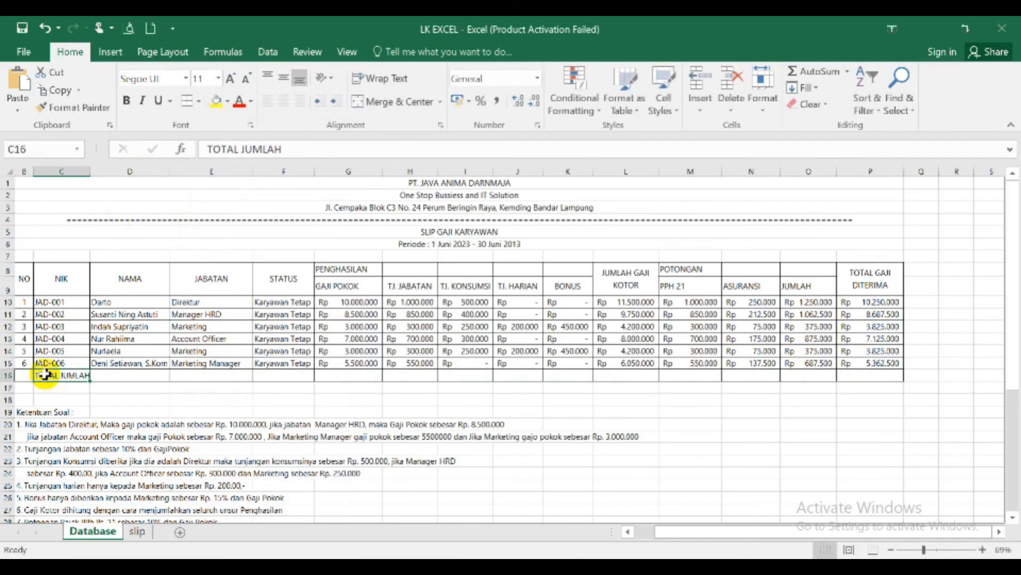
pyautogui.press('Left')
pyautogui.hotkey('shift', 'Right')
pyautogui.hotkey('shift', 'Right')
pyautogui.hotkey('shift', 'Right')
pyautogui.hotkey('shift', 'Right')
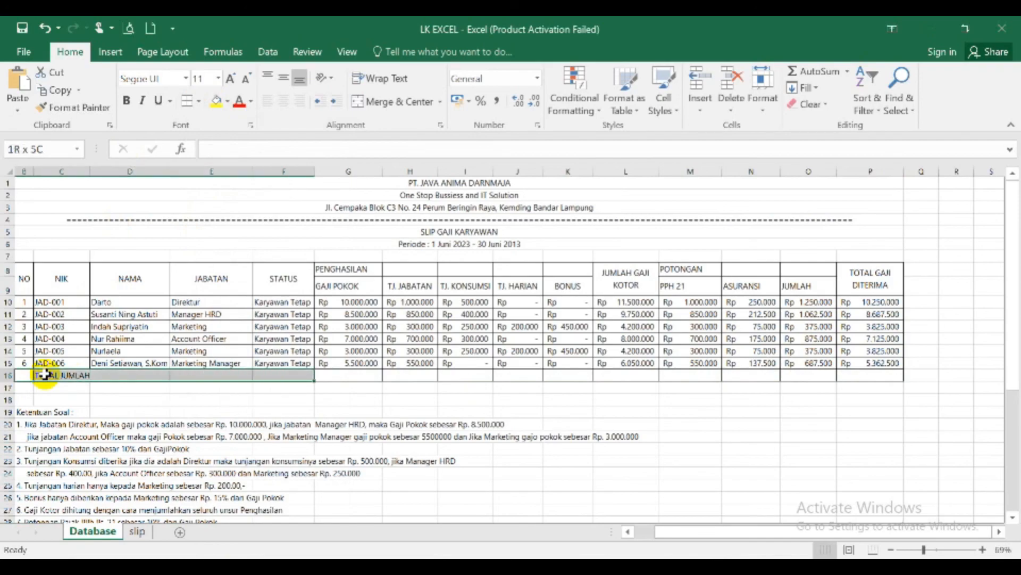
pyautogui.click(385, 101)
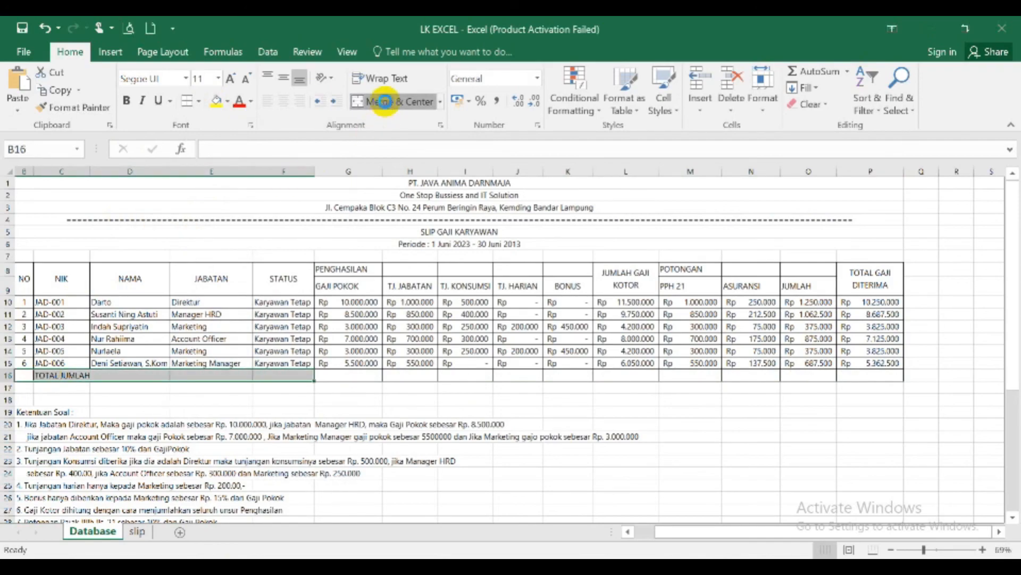
# - Make the total row B16:P16 bold
pyautogui.hotkey('shift', 'Right')
pyautogui.hotkey('shift', 'Right')
pyautogui.hotkey('shift', 'Right')
pyautogui.hotkey('shift', 'Right')
pyautogui.hotkey('shift', 'Right')
pyautogui.hotkey('shift', 'Right')
pyautogui.hotkey('shift', 'Right')
pyautogui.hotkey('shift', 'Right')
pyautogui.hotkey('shift', 'Right')
pyautogui.hotkey('shift', 'Right')
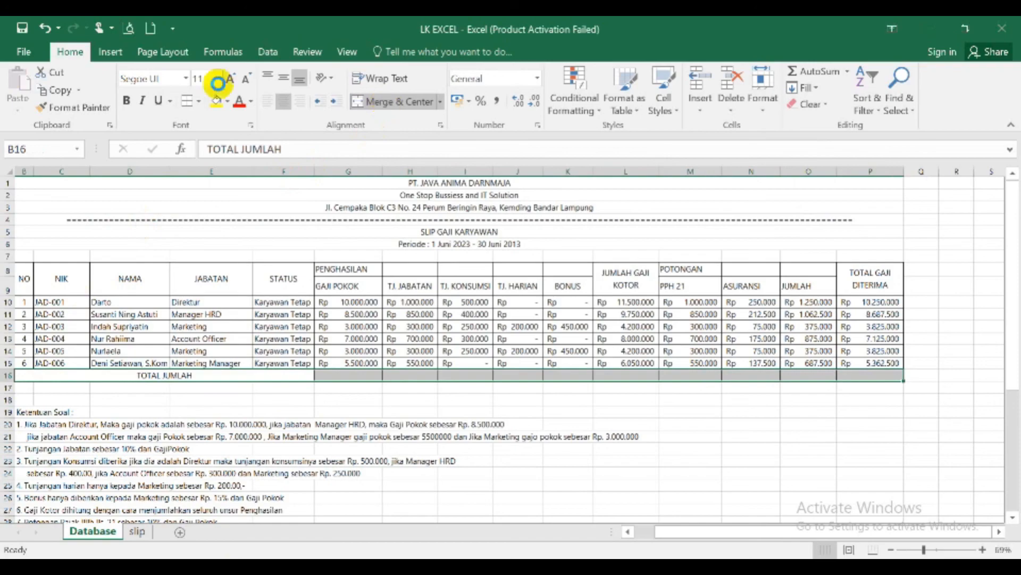
pyautogui.click(132, 101)
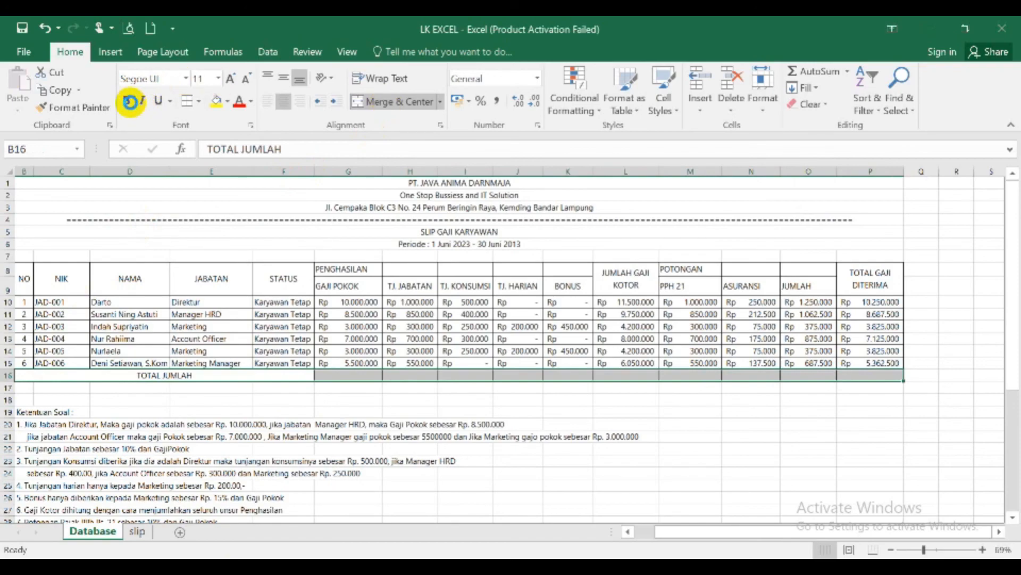
pyautogui.click(130, 101)
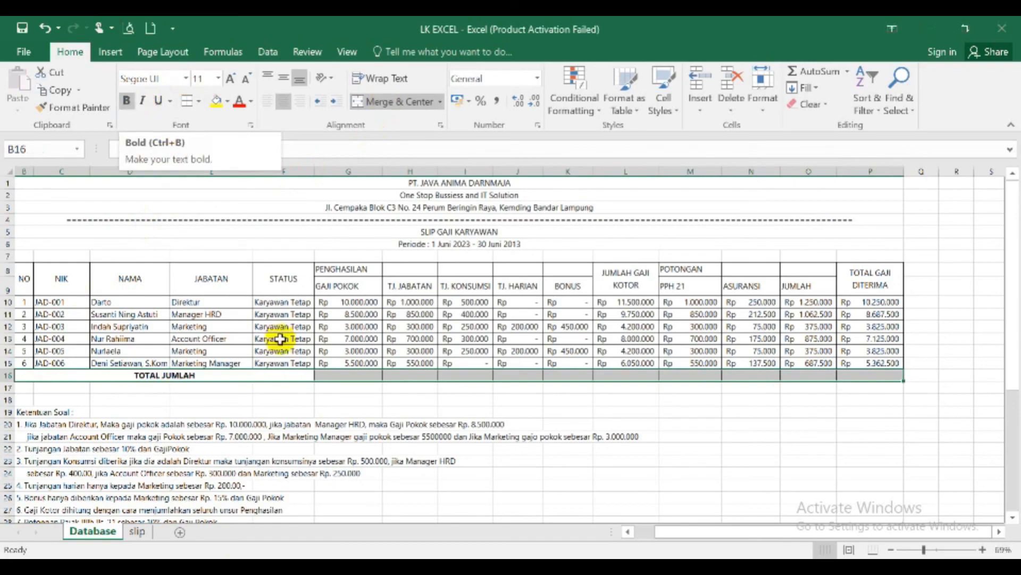
# - Total the GAJI POKOK column in G16 with =SUM(G10:G15) and fill the formula across to P16
pyautogui.click(338, 374)
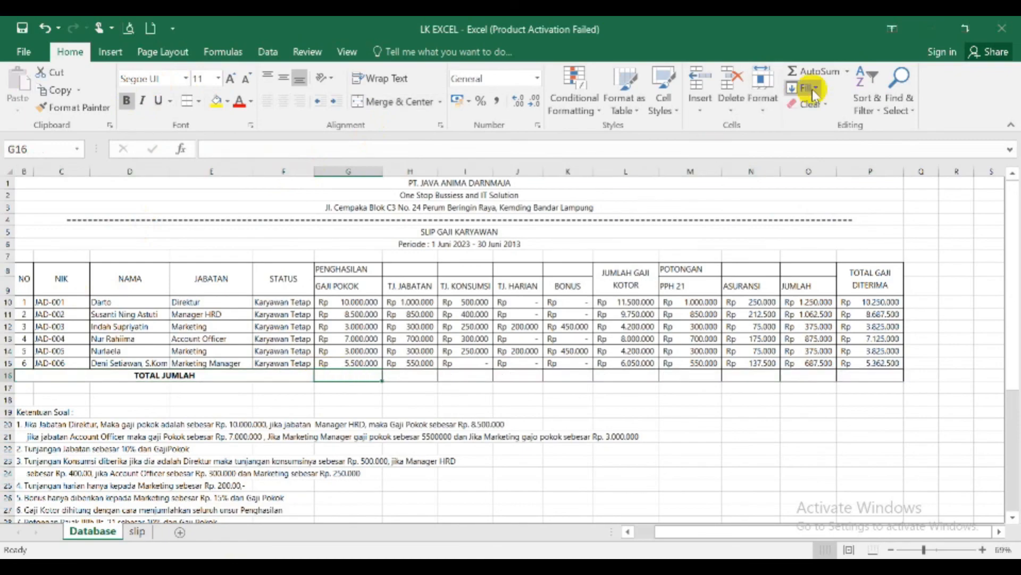
pyautogui.click(846, 72)
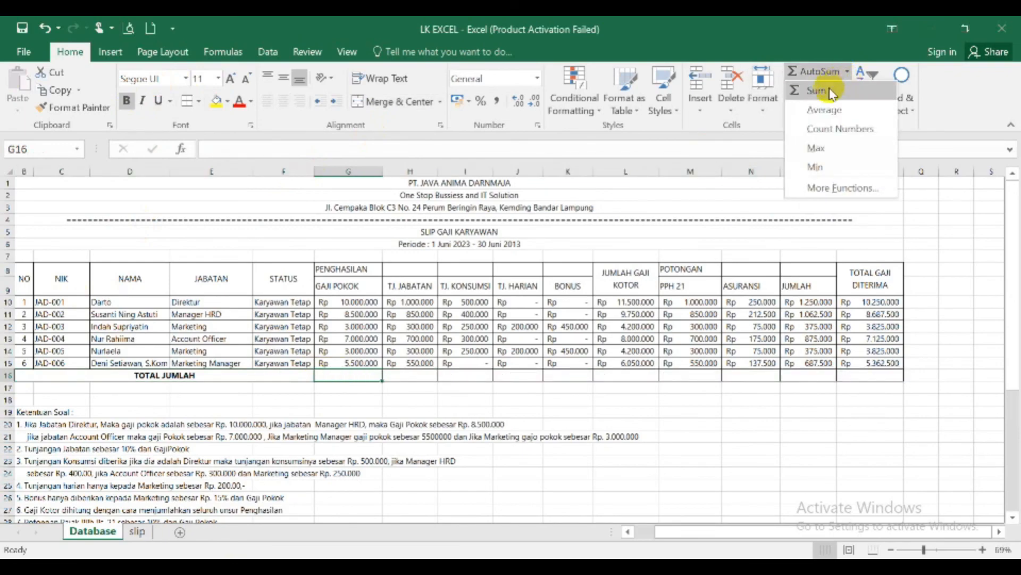
pyautogui.click(830, 90)
pyautogui.press('Return')
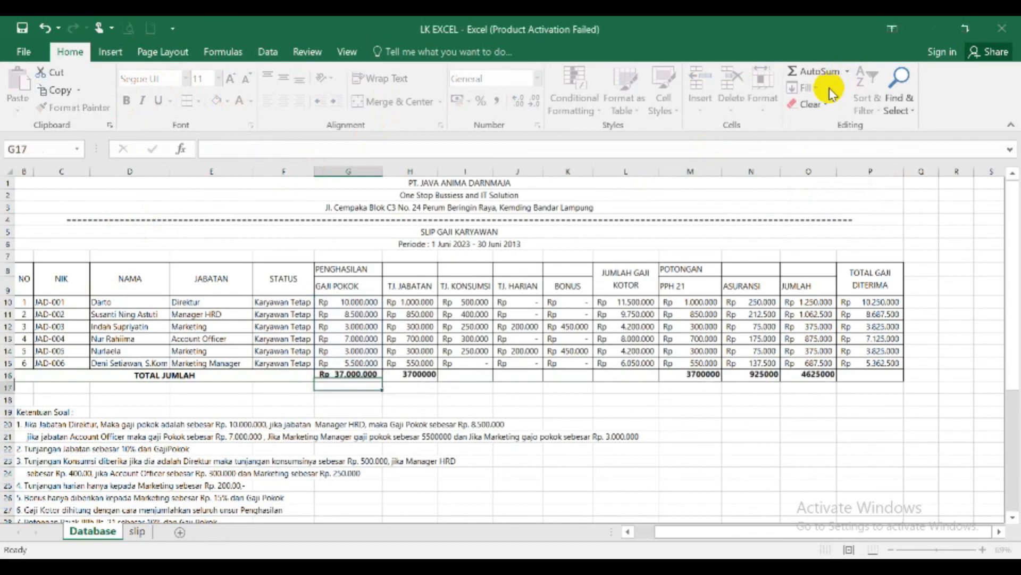
pyautogui.click(417, 376)
pyautogui.click(369, 377)
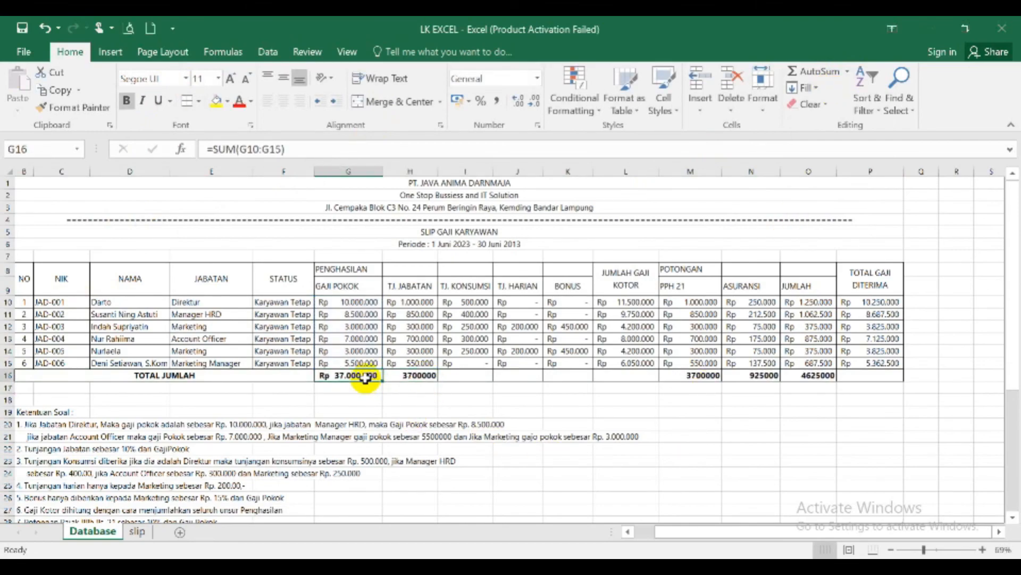
pyautogui.moveTo(384, 381); pyautogui.dragTo(883, 381)
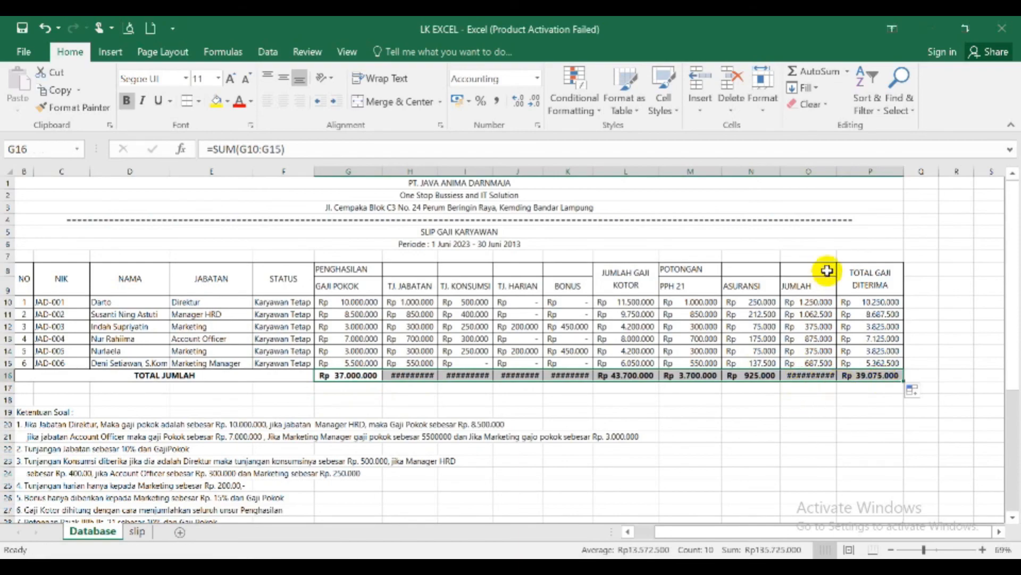
# - Widen columns H, I, J, K and O so that the totals in row 16 fit
pyautogui.click(810, 274)
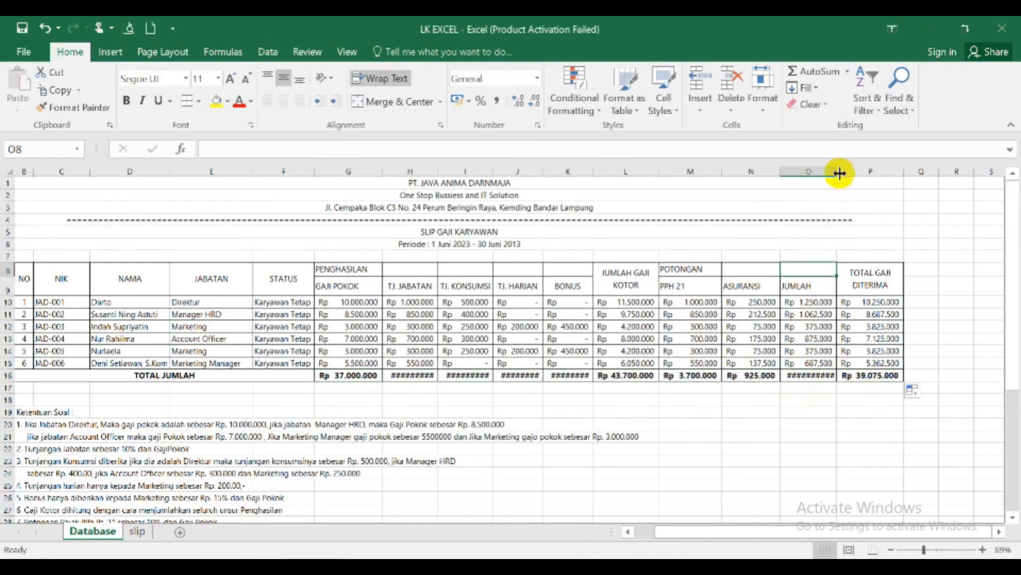
pyautogui.moveTo(838, 171); pyautogui.dragTo(847, 172)
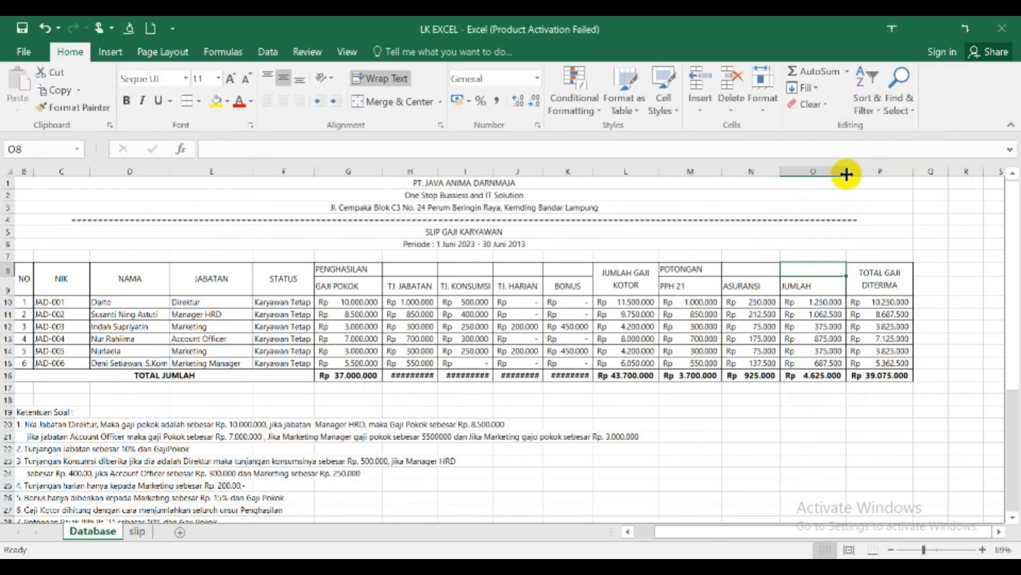
pyautogui.moveTo(590, 174); pyautogui.dragTo(602, 173)
pyautogui.moveTo(536, 173); pyautogui.dragTo(501, 171)
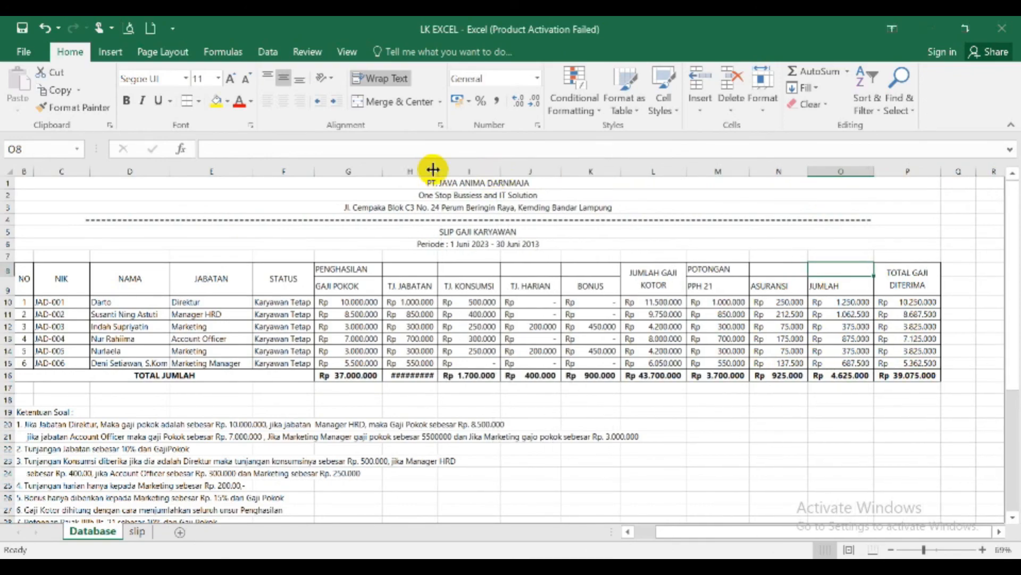
pyautogui.moveTo(434, 172); pyautogui.dragTo(444, 175)
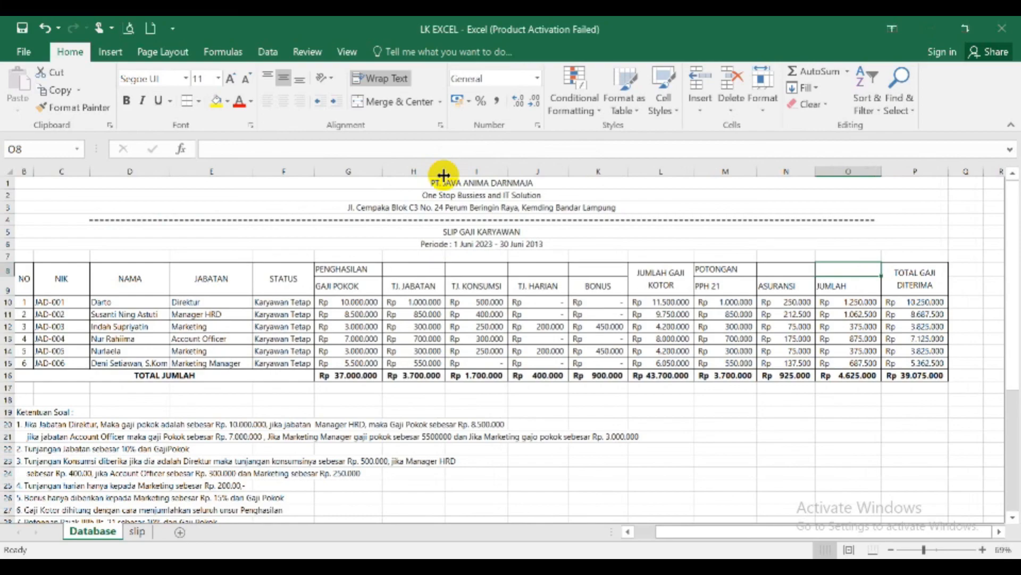
# - Clear the Ketentuan Soal heading and all its rule notes in column B, from B19 downward
pyautogui.click(22, 412)
pyautogui.hotkey('shift', 'Down')
pyautogui.hotkey('shift', 'Down')
pyautogui.hotkey('shift', 'Down')
pyautogui.hotkey('shift', 'Down')
pyautogui.hotkey('shift', 'Down')
pyautogui.hotkey('shift', 'Down')
pyautogui.hotkey('shift', 'Down')
pyautogui.hotkey('shift', 'Down')
pyautogui.hotkey('shift', 'Down')
pyautogui.hotkey('shift', 'Down')
pyautogui.hotkey('shift', 'Down')
pyautogui.hotkey('shift', 'Down')
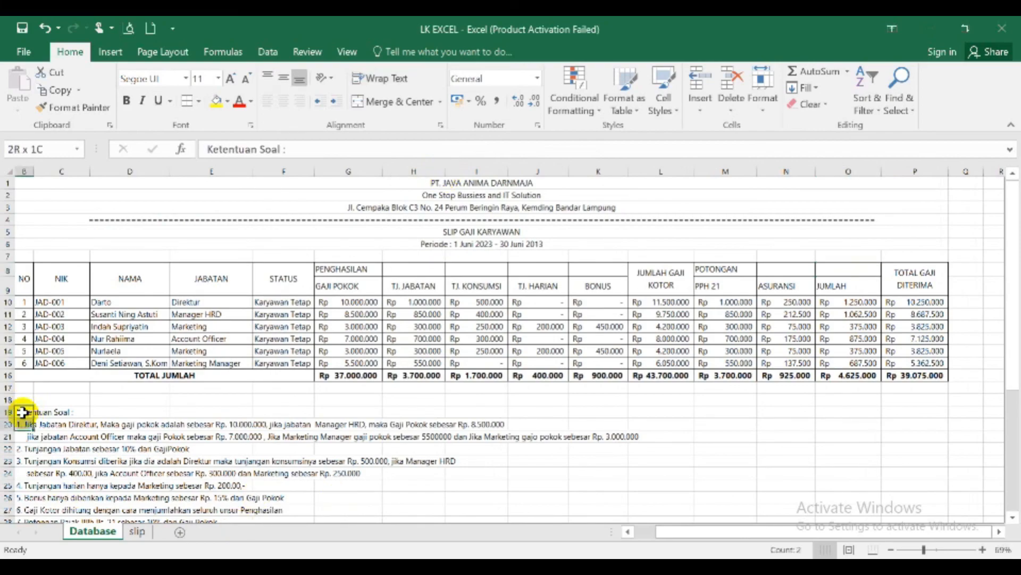
pyautogui.press('Delete')
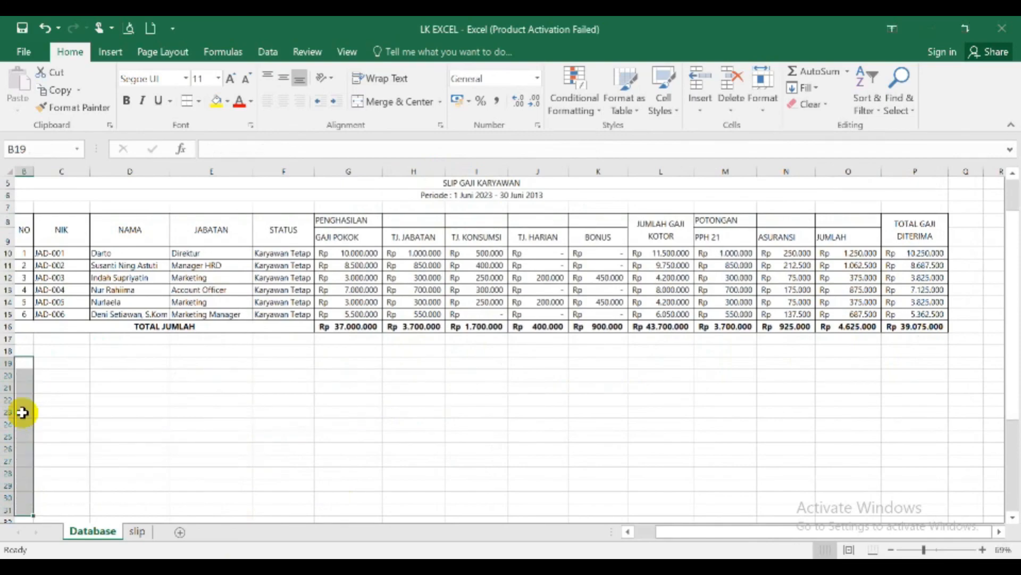
# - Enter the signature place and date "Jepara, 30 Juni 2013" in N18 and the position "Direktur" in N19
pyautogui.click(808, 351)
pyautogui.write('Jepara, 30 Juni 2013')
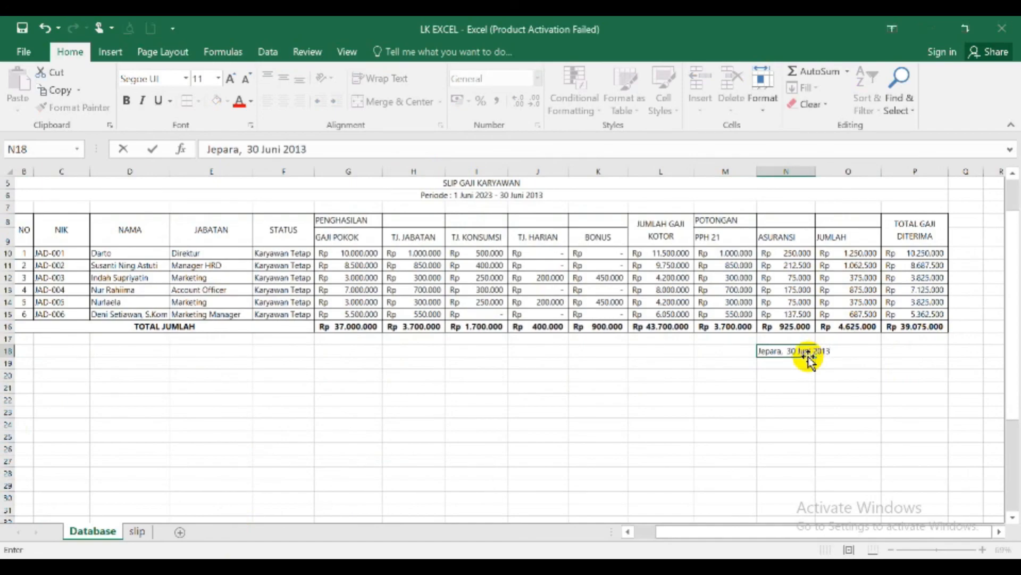
pyautogui.press('Return')
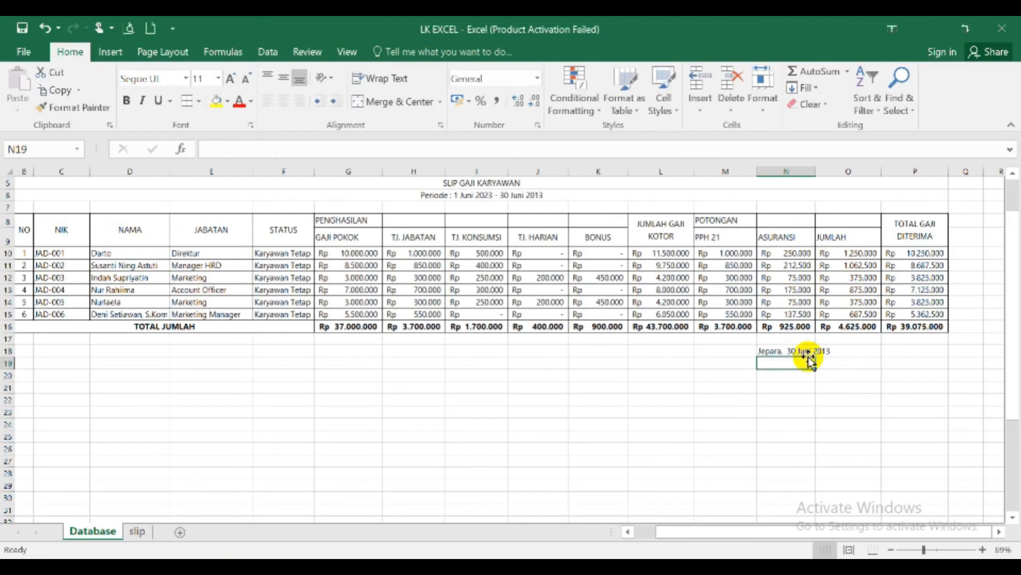
pyautogui.write('Direktur')
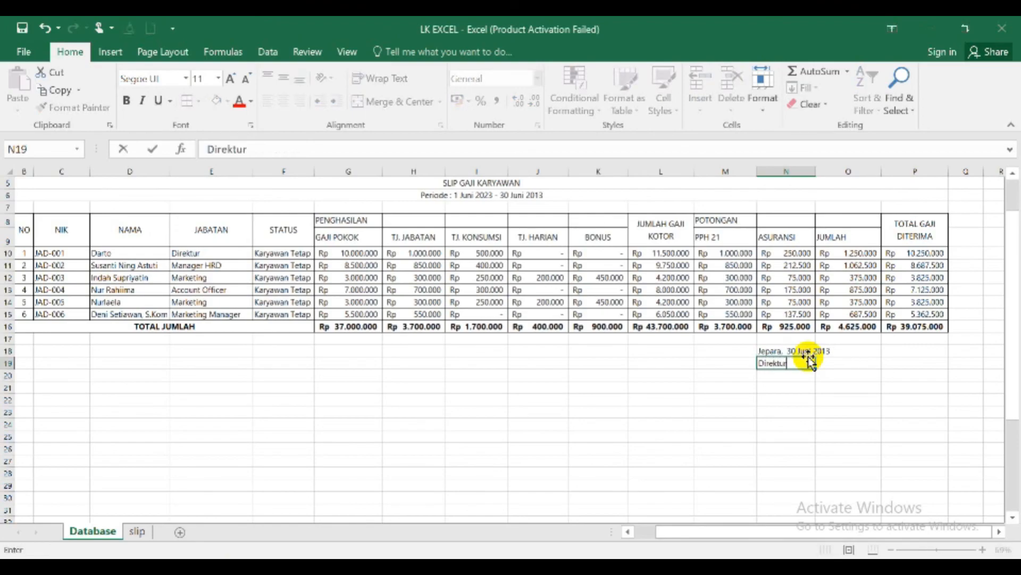
pyautogui.press('Return')
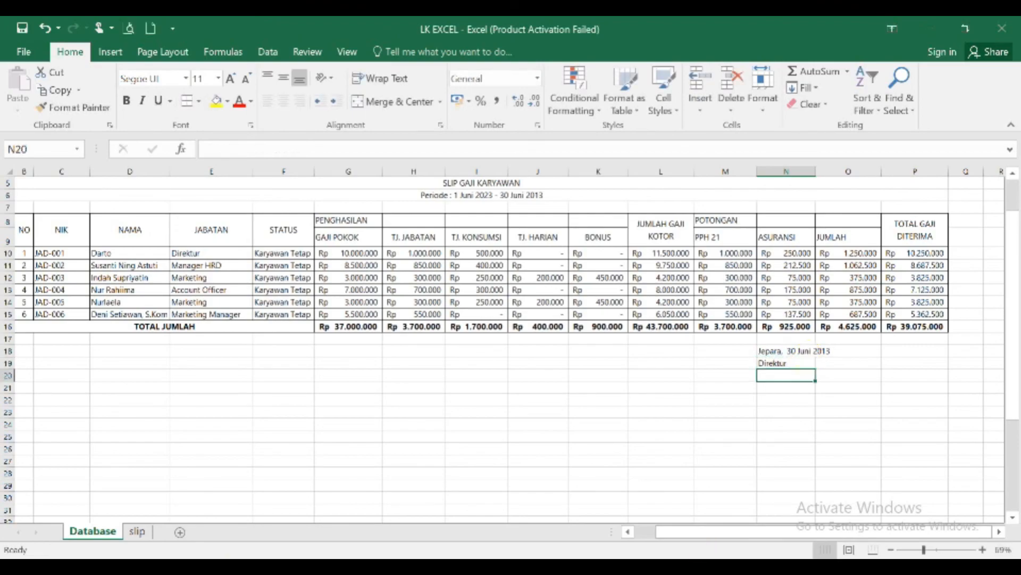
# - Check the signatory on the sample slip in Word, then replace the Direktur's name in D10 in Excel with that signatory's name and degree
pyautogui.hotkey('alt', 'Tab')
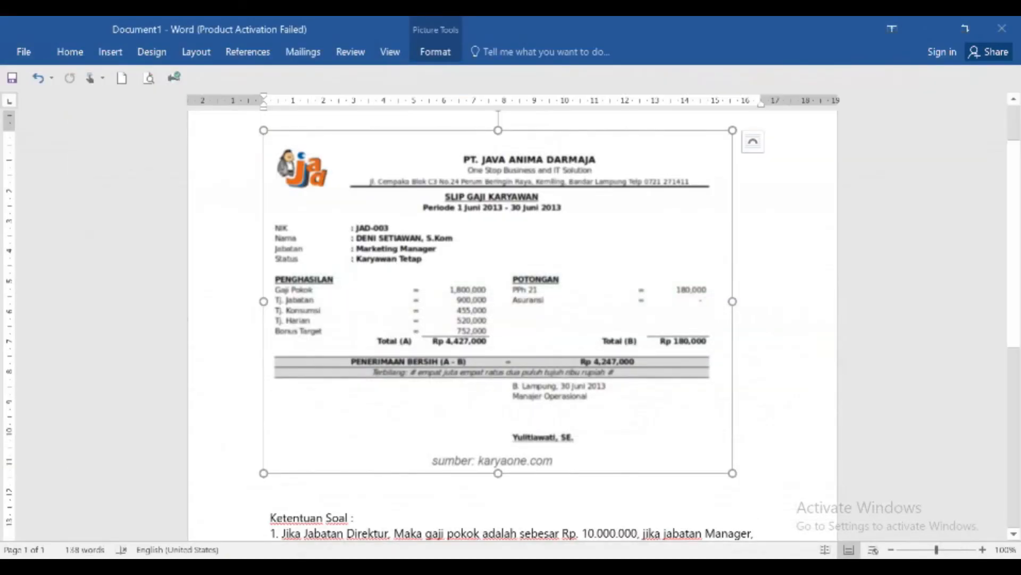
pyautogui.hotkey('alt', 'Tab')
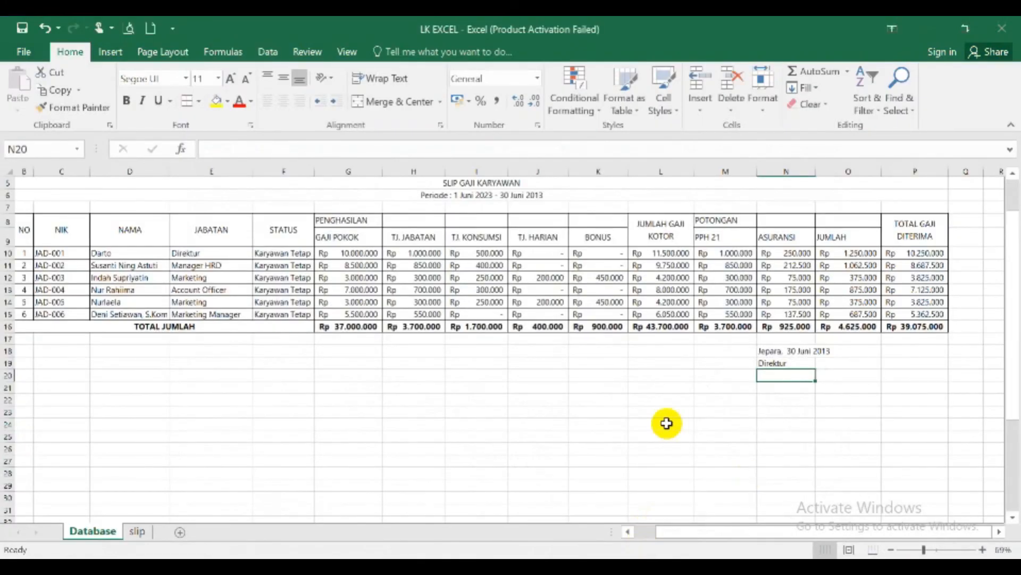
pyautogui.click(103, 254)
pyautogui.write('Yuliawati')
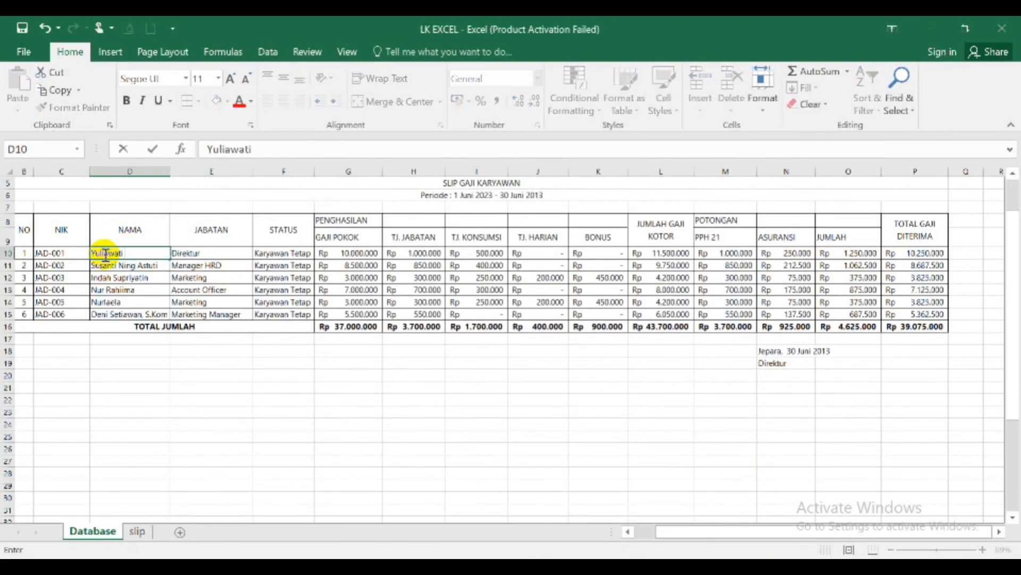
pyautogui.write(', SE')
pyautogui.press('Return')
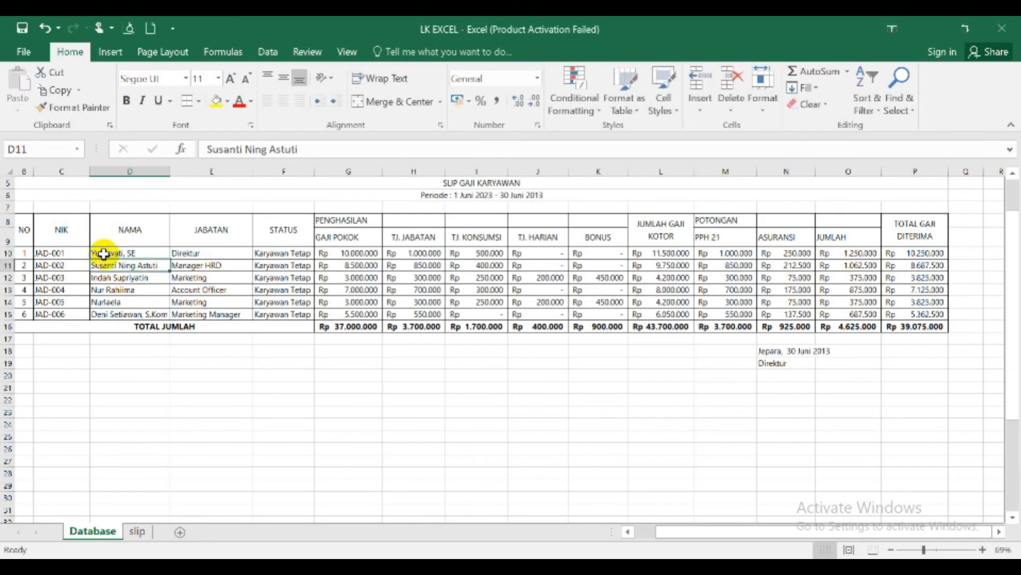
# - Enter the director's name and degree in N22 as the signatory below the Direktur line
pyautogui.click(768, 402)
pyautogui.write('Yuliawati, SE')
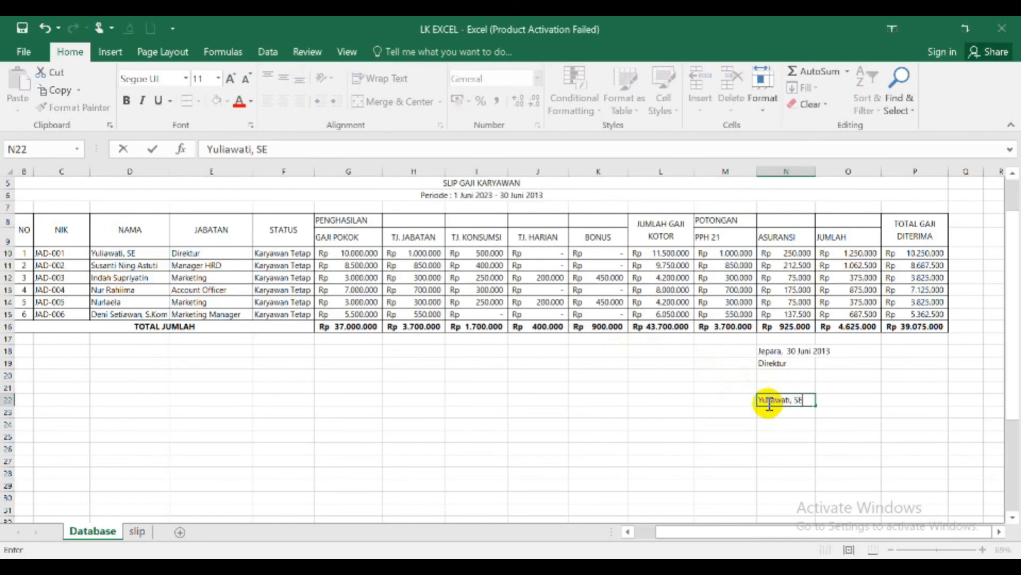
pyautogui.press('Return')
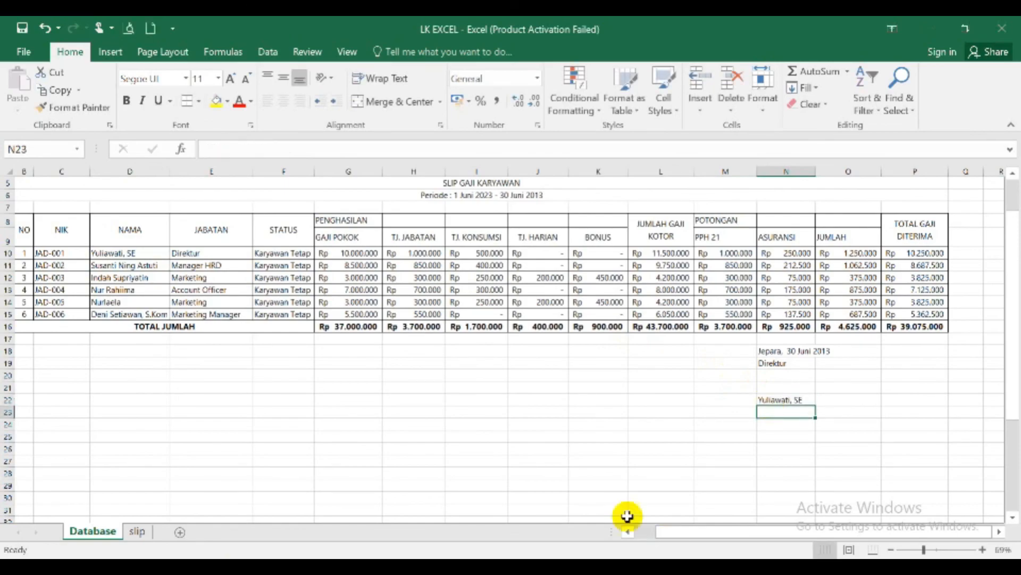
pyautogui.click(587, 476)
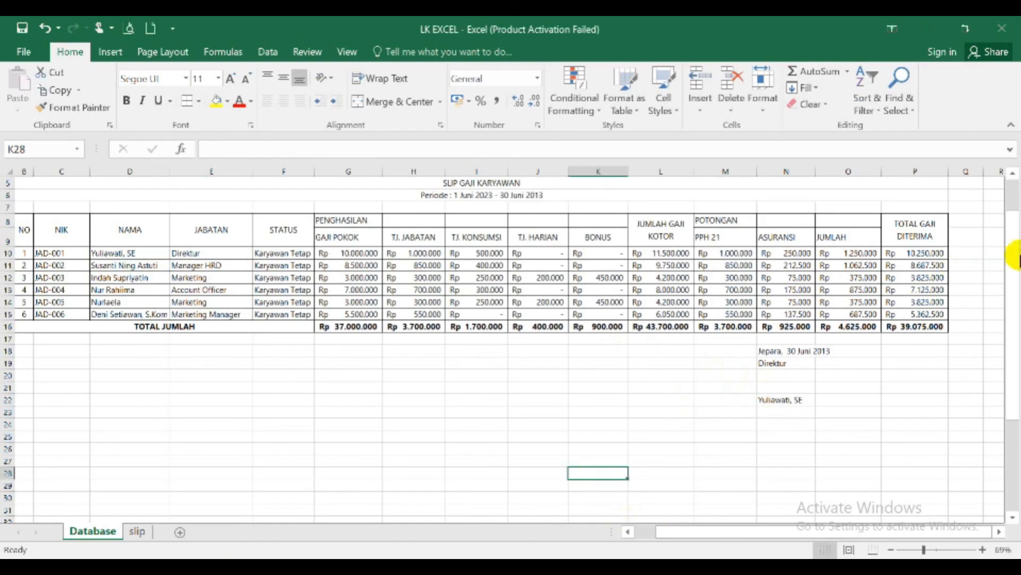
pyautogui.moveTo(1014, 279); pyautogui.dragTo(1016, 261)
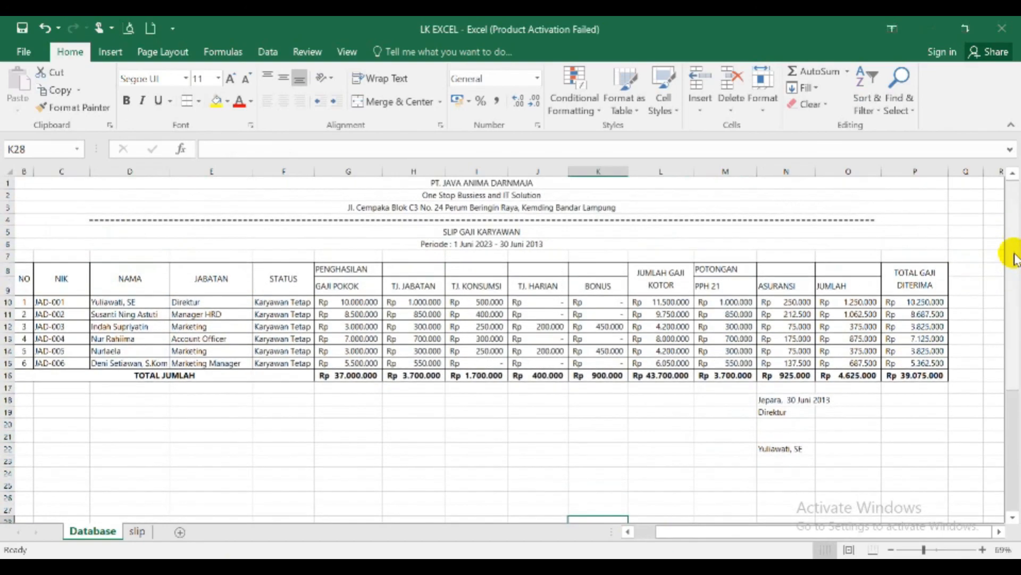